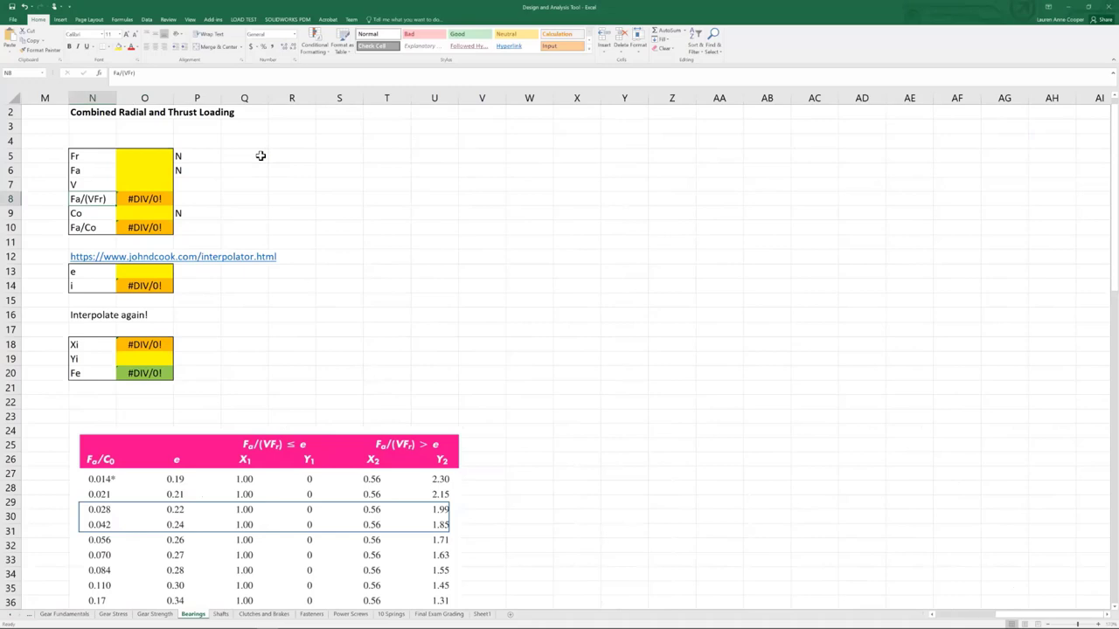
Enter 5000 N for Fr, 2000 N for Fa and 1 for V in the combined radial and thrust loading block
{"action": "key", "text": "Right"}
{"action": "key", "text": "Right"}
{"action": "key", "text": "Up"}
{"action": "key", "text": "Up"}
{"action": "key", "text": "Up"}
{"action": "key", "text": "Left"}
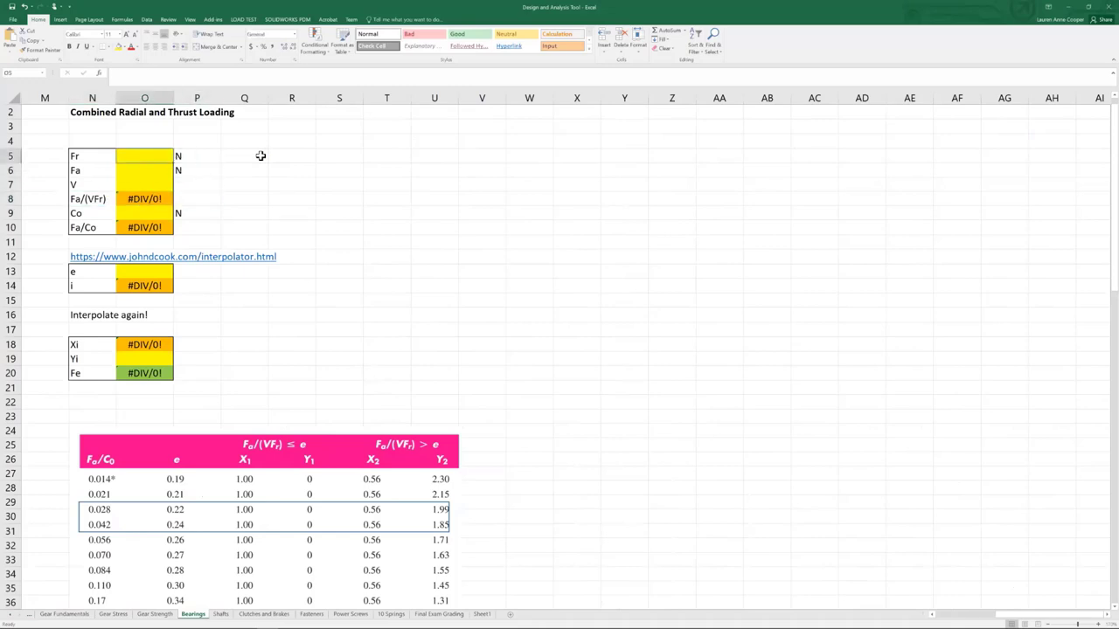
{"action": "type", "text": "5000"}
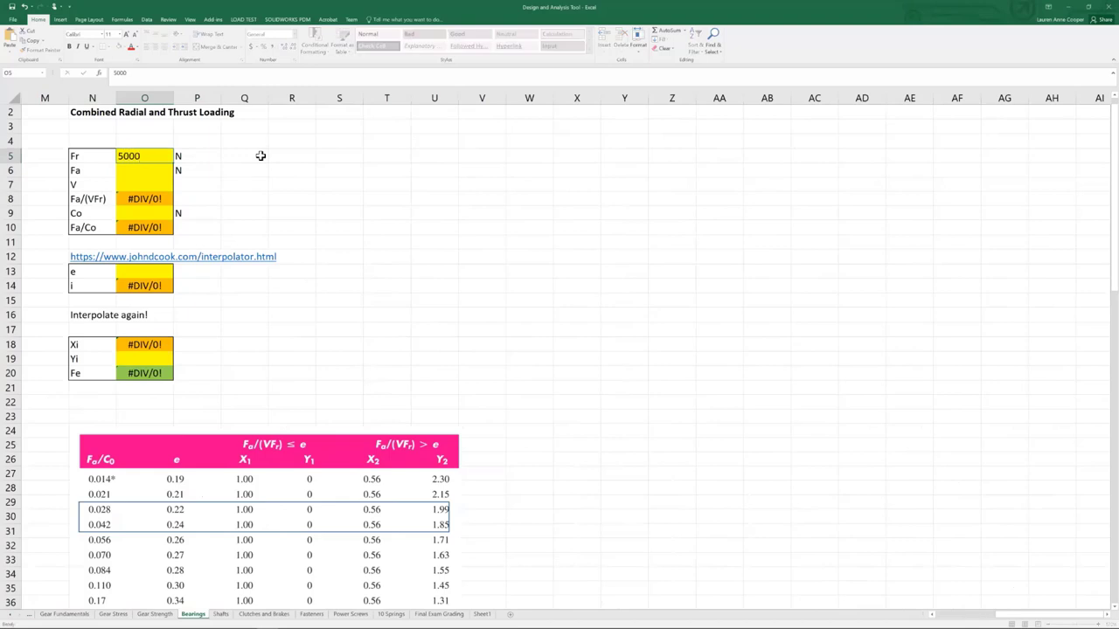
{"action": "key", "text": "Return"}
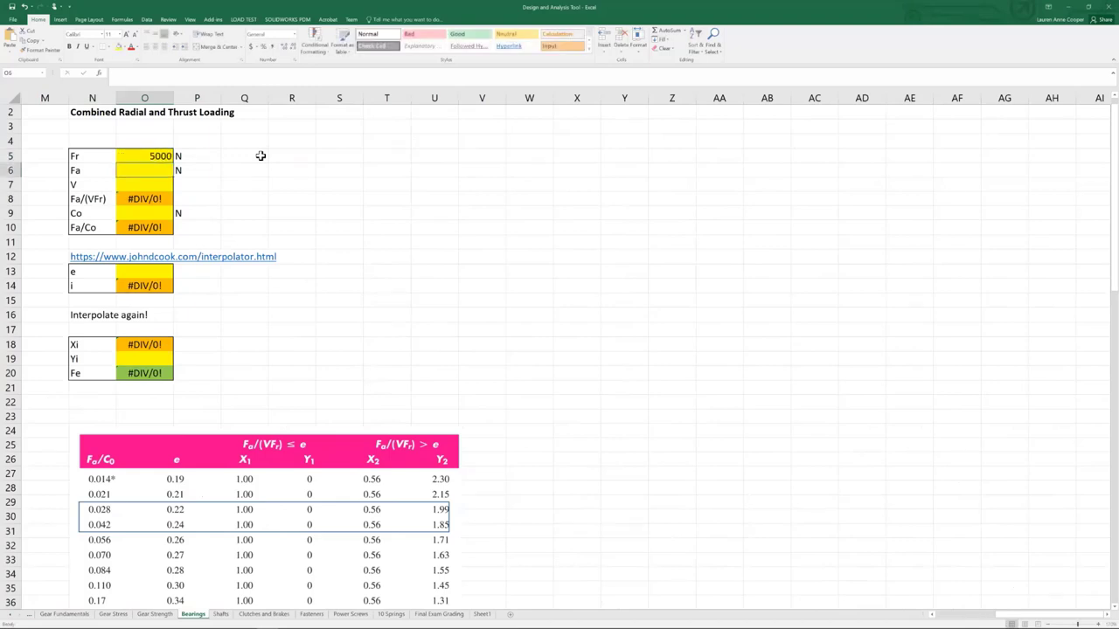
{"action": "type", "text": "2000"}
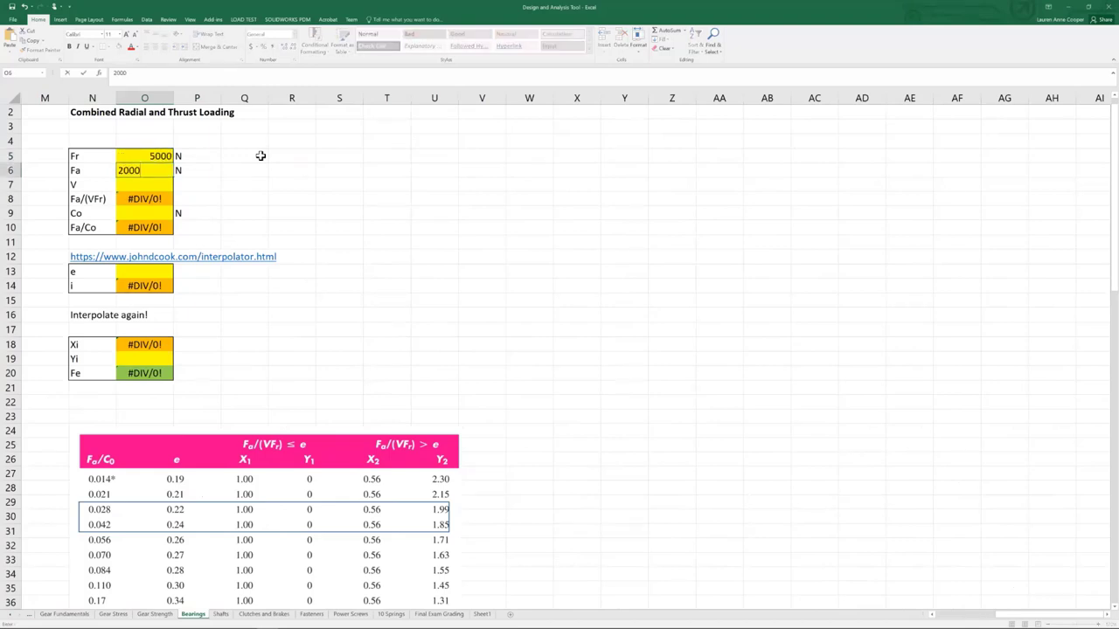
{"action": "key", "text": "Return"}
{"action": "type", "text": "1"}
{"action": "key", "text": "Return"}
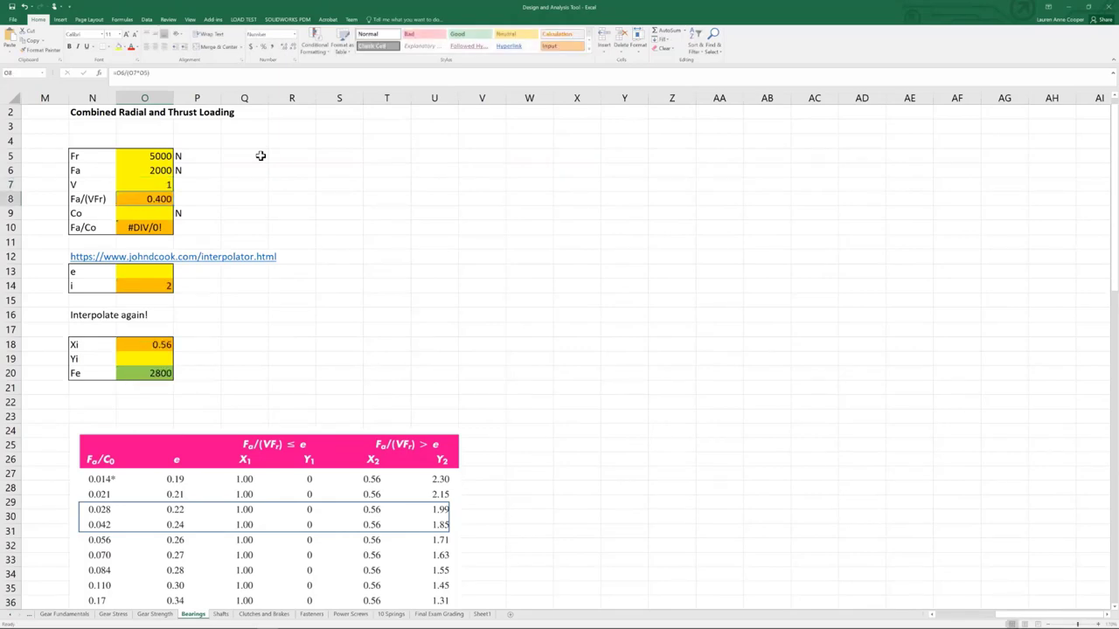
{"action": "key", "text": "Left"}
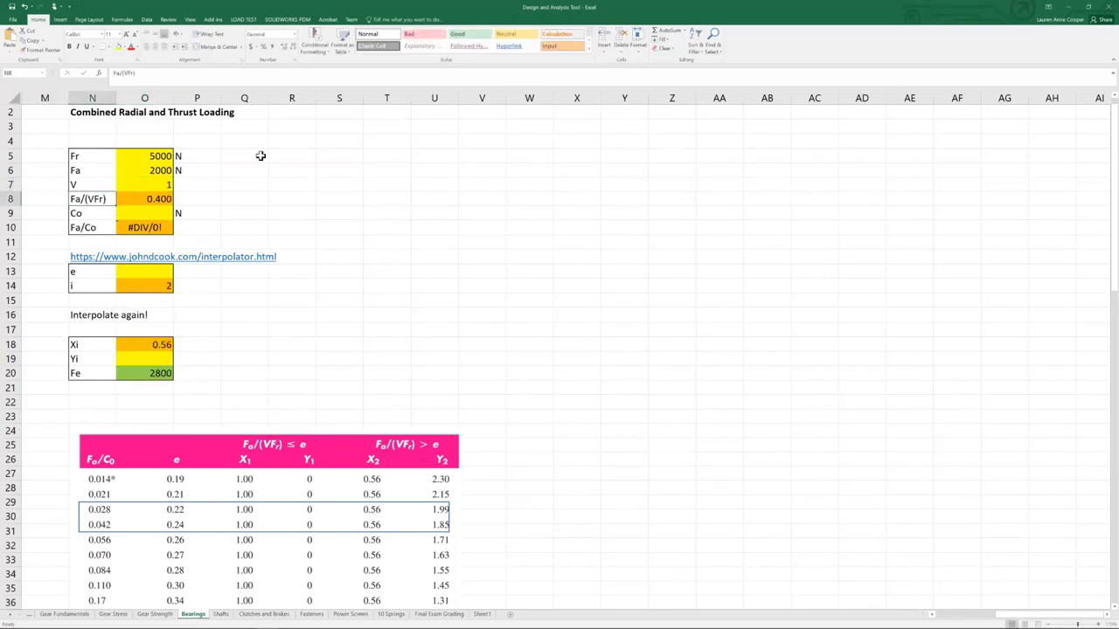
Move the marker line in Table 11-2 to the 30 mm bore row and set Co to 10000 N
{"action": "key", "text": "Right"}
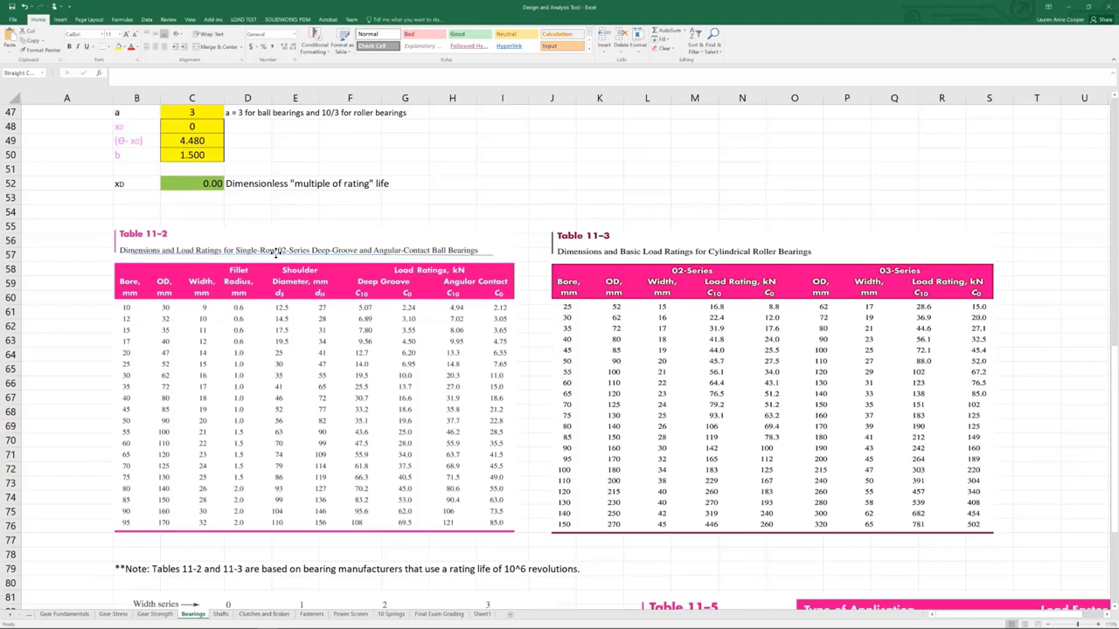
{"action": "left_click_drag", "start_coordinate": [275, 251], "coordinate": [256, 375]}
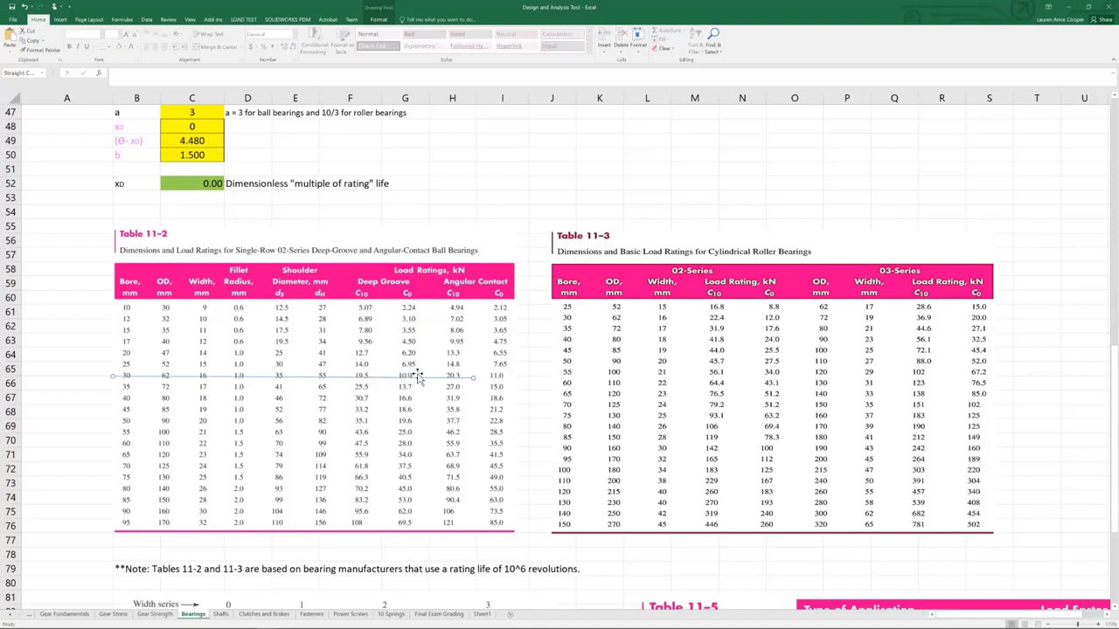
{"action": "key", "text": "Escape"}
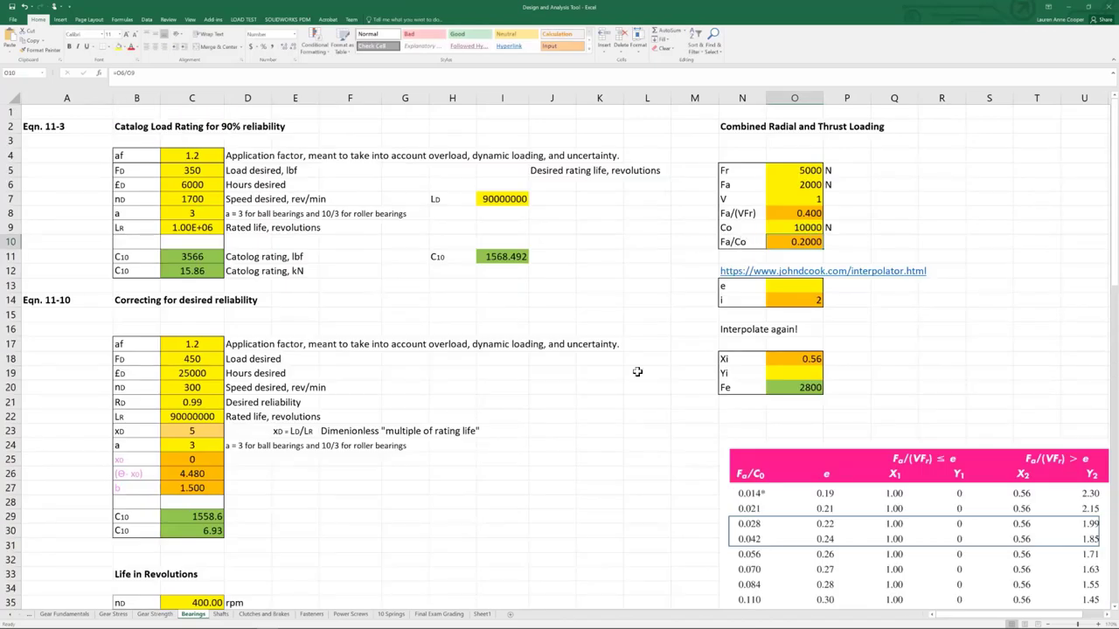
Move the outline rectangle in the Fa/Co factor table onto the 0.17 and 0.28 rows
{"action": "scroll", "coordinate": [600, 429], "scroll_direction": "down", "scroll_amount": 15}
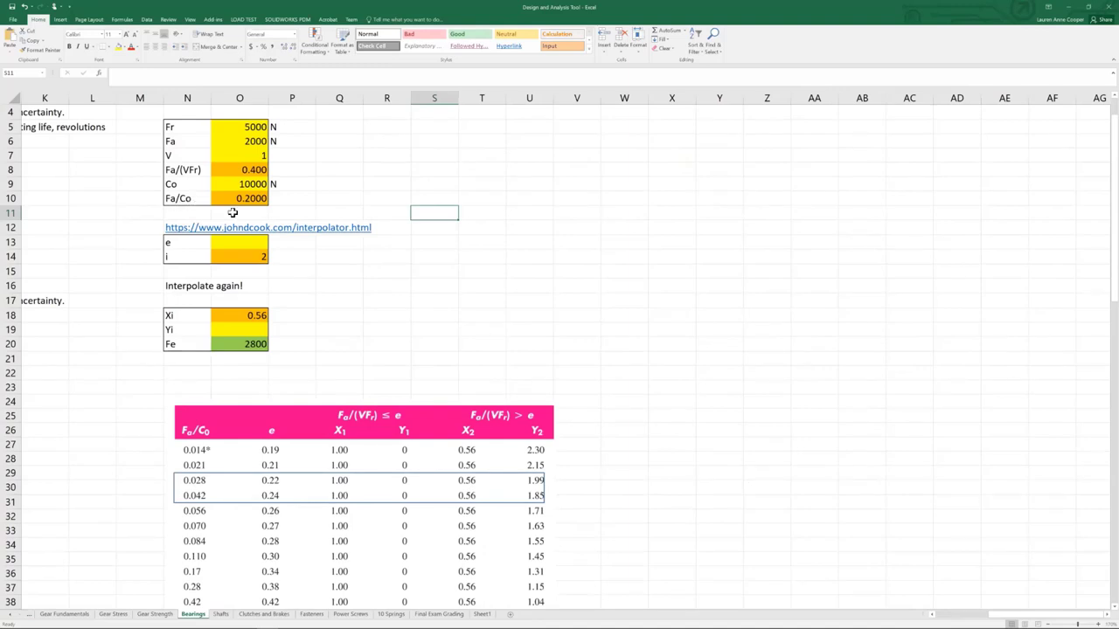
{"action": "scroll", "coordinate": [313, 445], "scroll_direction": "down", "scroll_amount": 1}
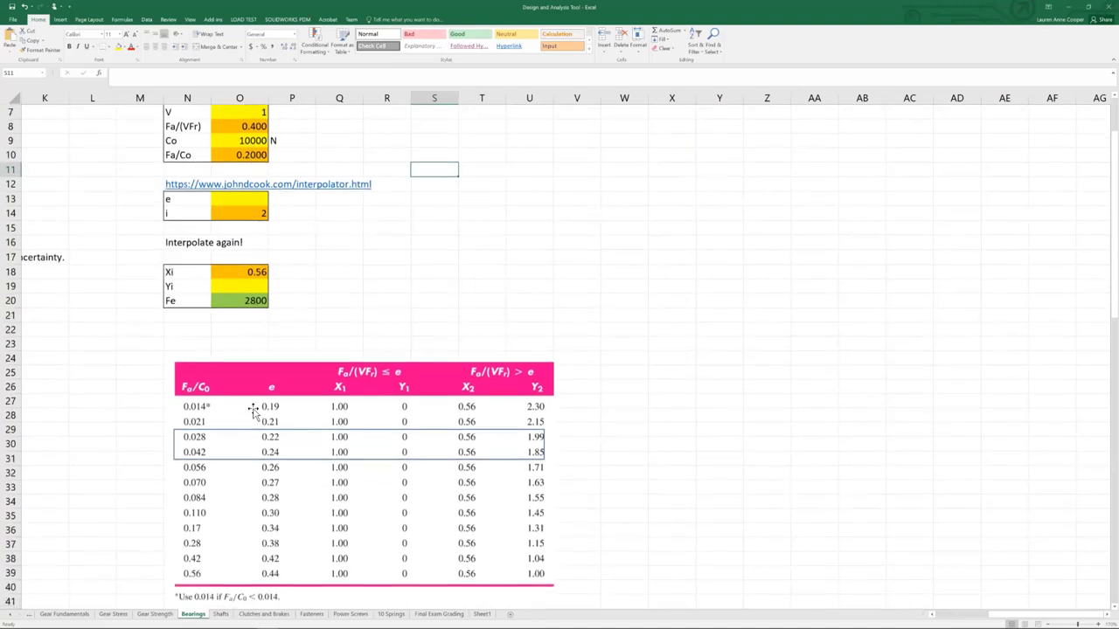
{"action": "left_click", "coordinate": [243, 461]}
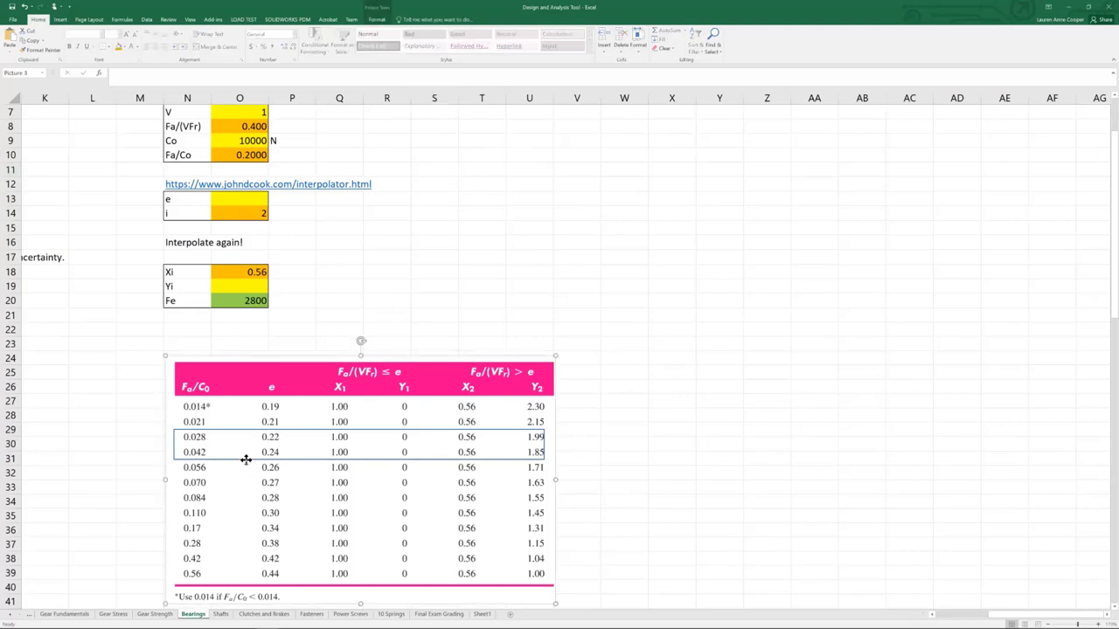
{"action": "key", "text": "ctrl+z"}
{"action": "left_click", "coordinate": [175, 457]}
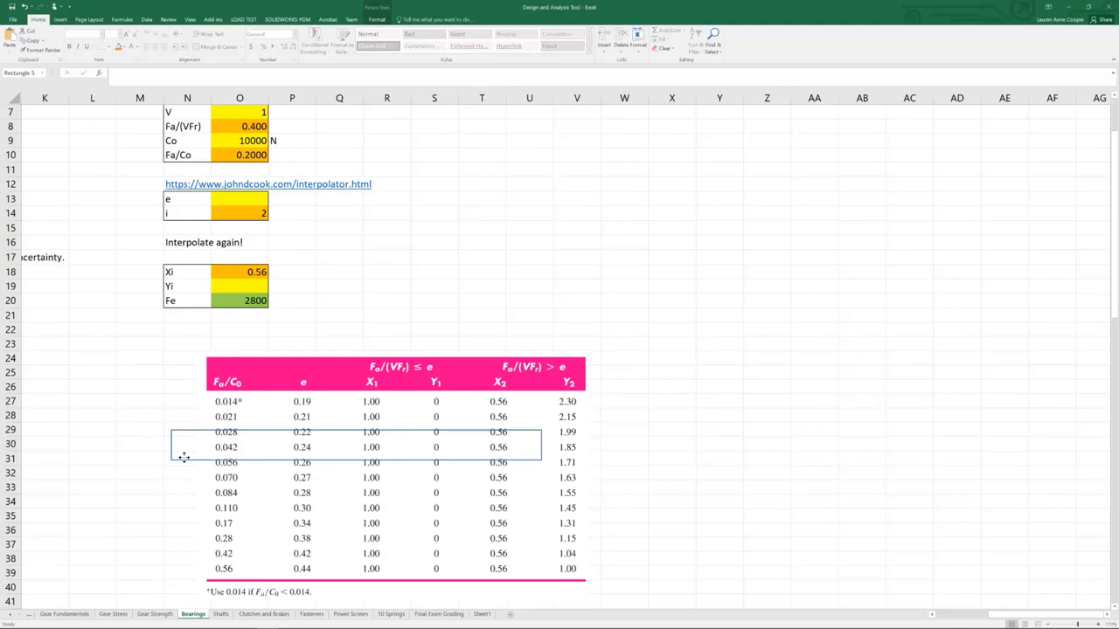
{"action": "left_click_drag", "start_coordinate": [184, 458], "coordinate": [223, 543]}
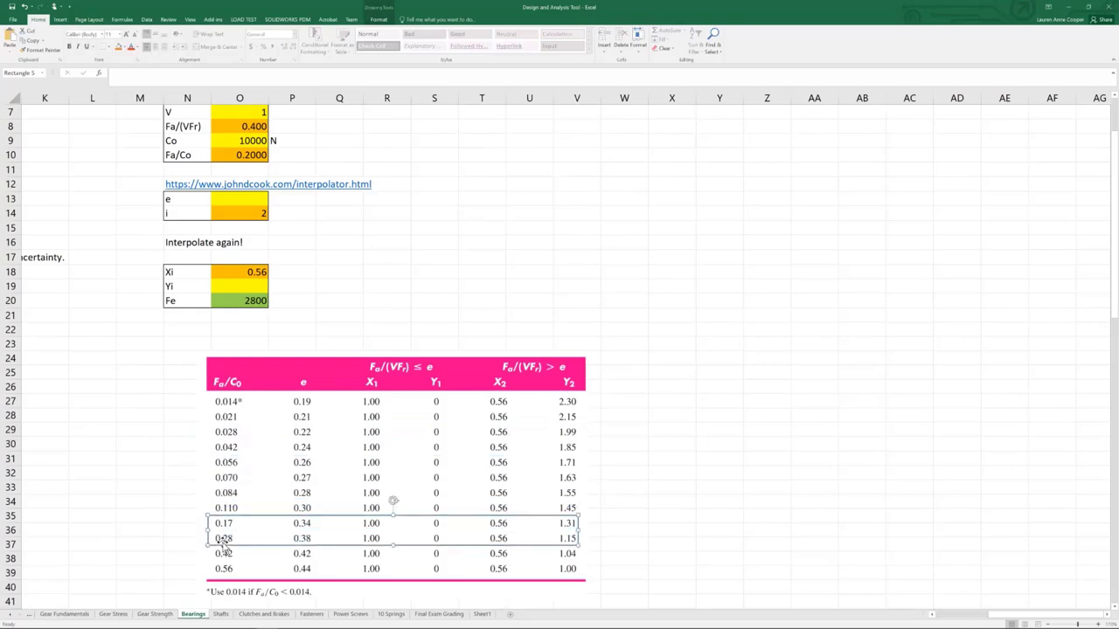
{"action": "key", "text": "Escape"}
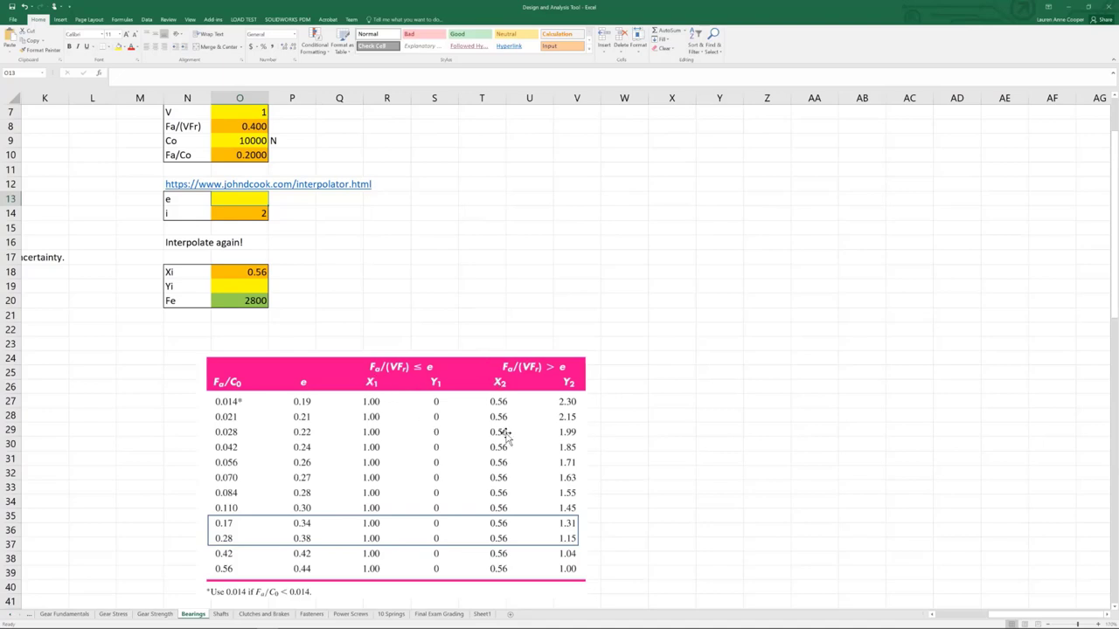
Open the linear interpolator linked in the sheet and enter the x values .17, .2 and .28
{"action": "left_click", "coordinate": [187, 188]}
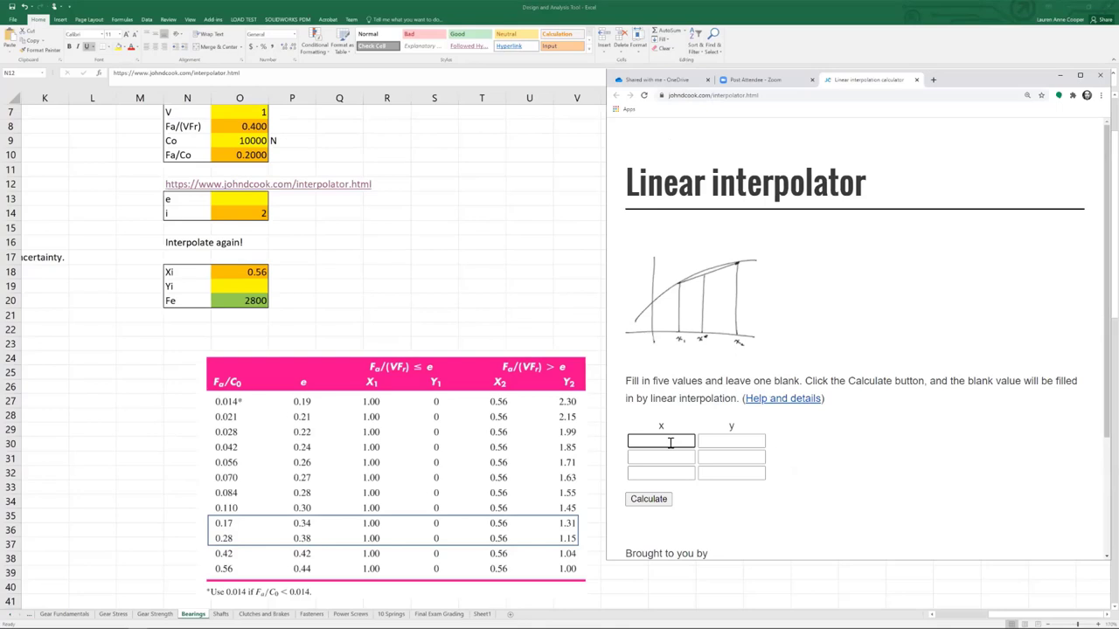
{"action": "left_click", "coordinate": [671, 444]}
{"action": "type", "text": ".17"}
{"action": "left_click", "coordinate": [665, 473]}
{"action": "type", "text": ".28"}
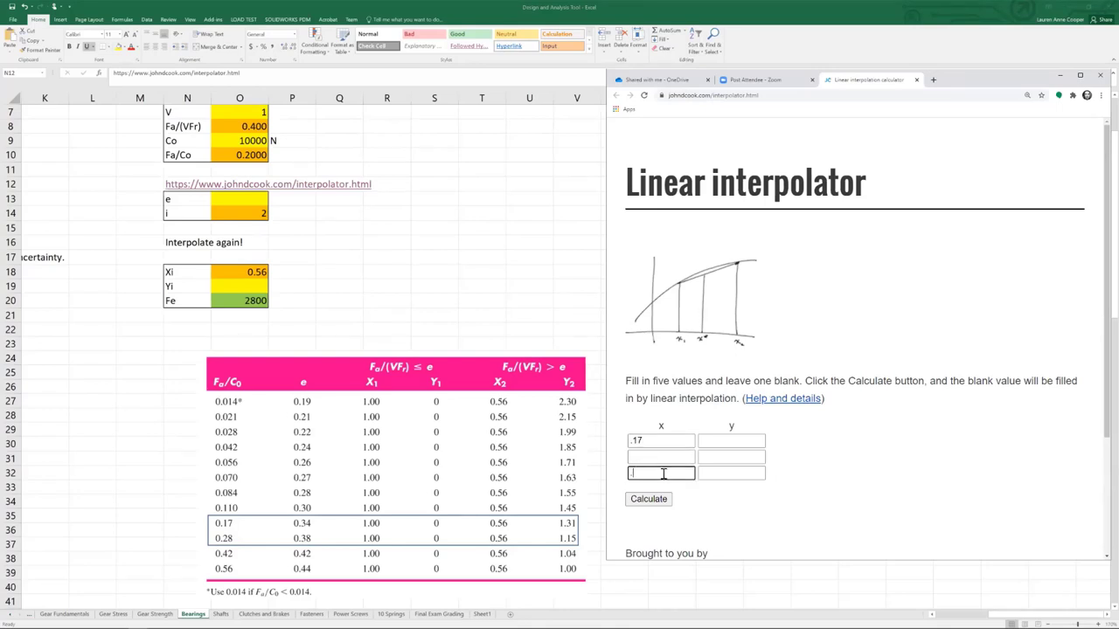
{"action": "left_click", "coordinate": [756, 437]}
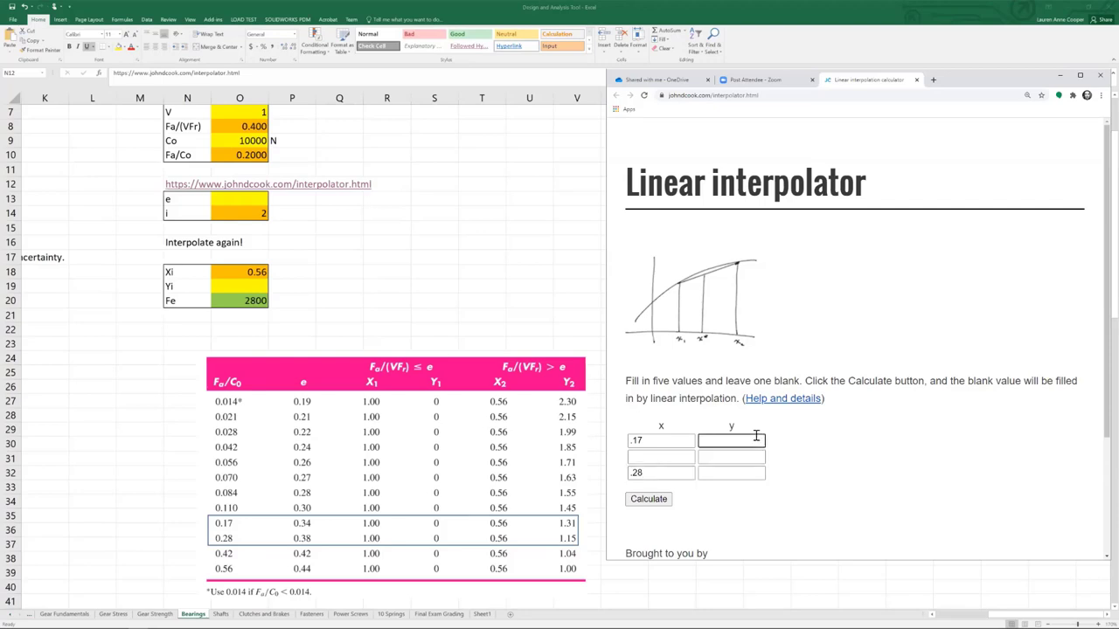
{"action": "left_click", "coordinate": [679, 457]}
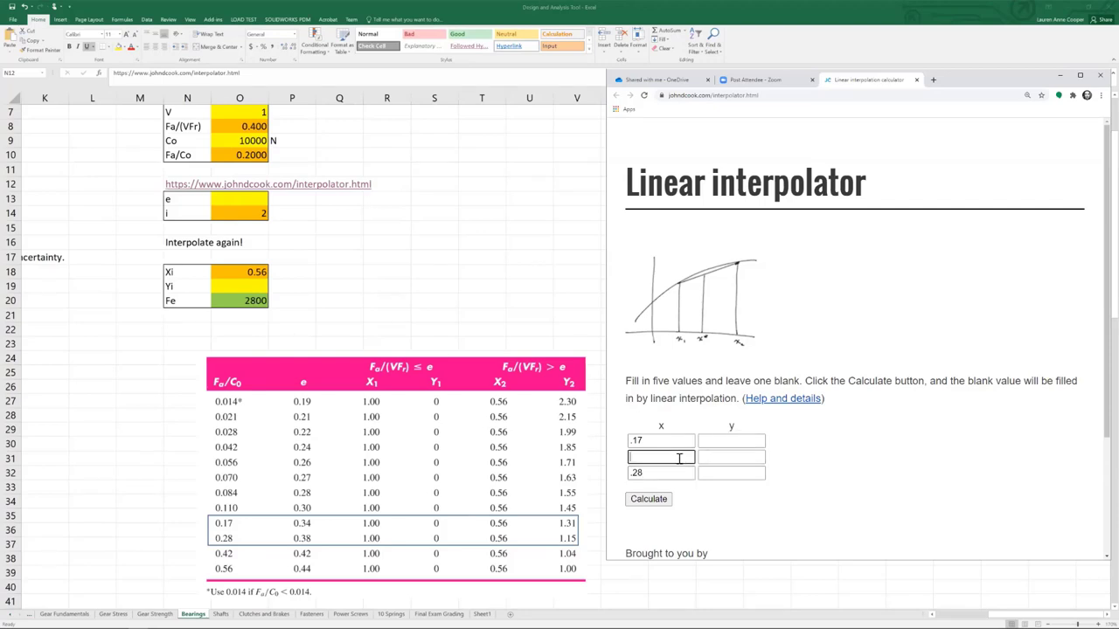
{"action": "type", "text": ".2"}
Enter .34 and .38 as the first and last y values and calculate the middle one
{"action": "left_click", "coordinate": [725, 442]}
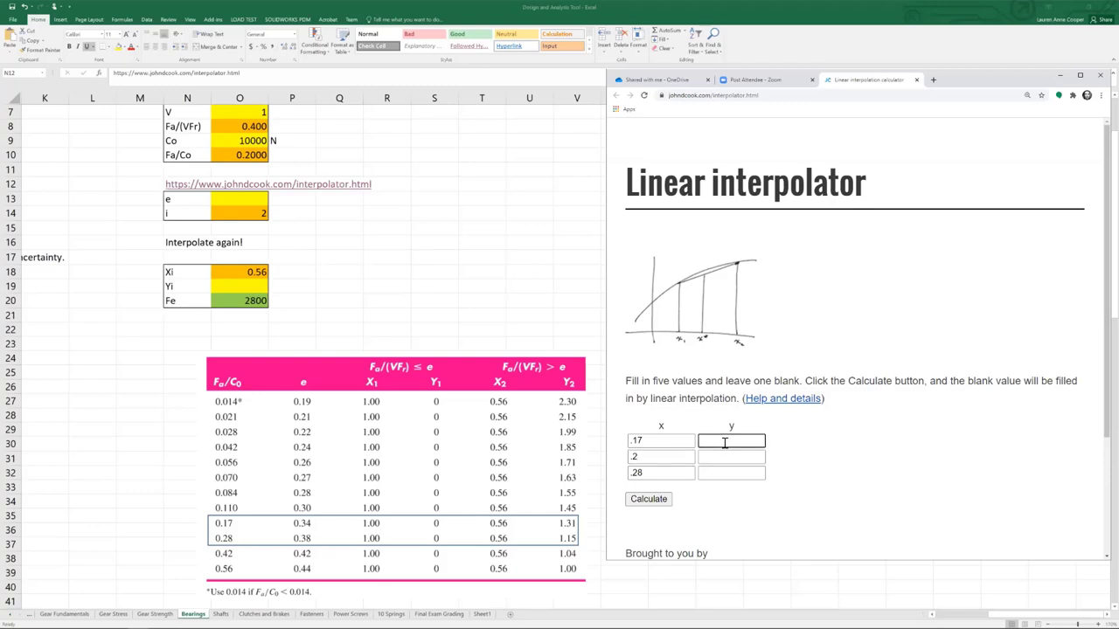
{"action": "type", "text": ".34"}
{"action": "left_click", "coordinate": [724, 457]}
{"action": "left_click", "coordinate": [722, 473]}
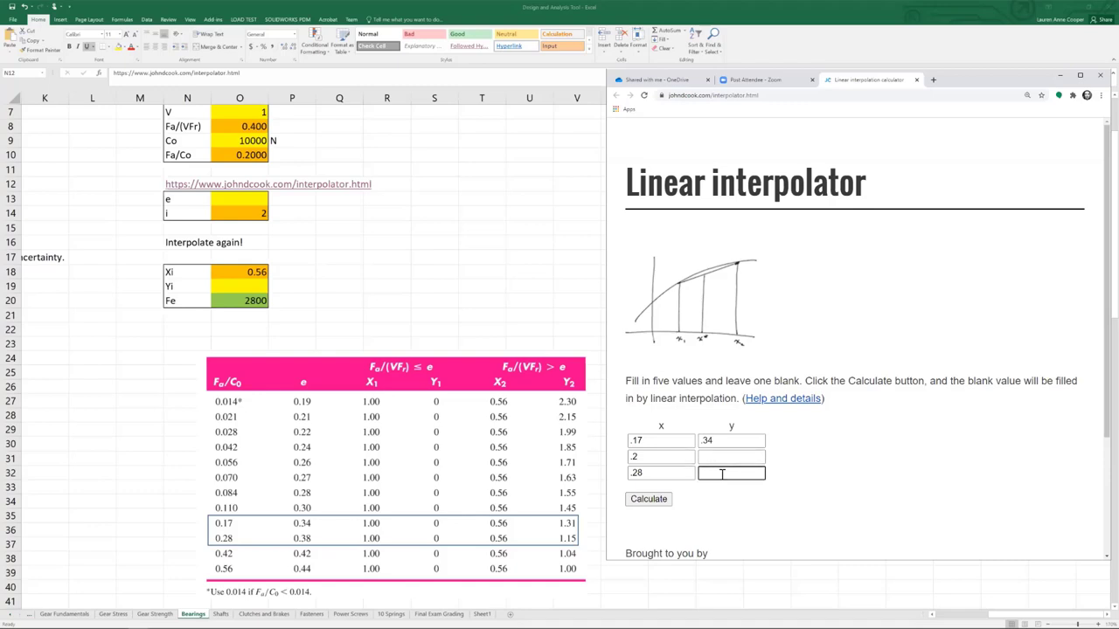
{"action": "type", "text": ".38"}
{"action": "left_click", "coordinate": [668, 500]}
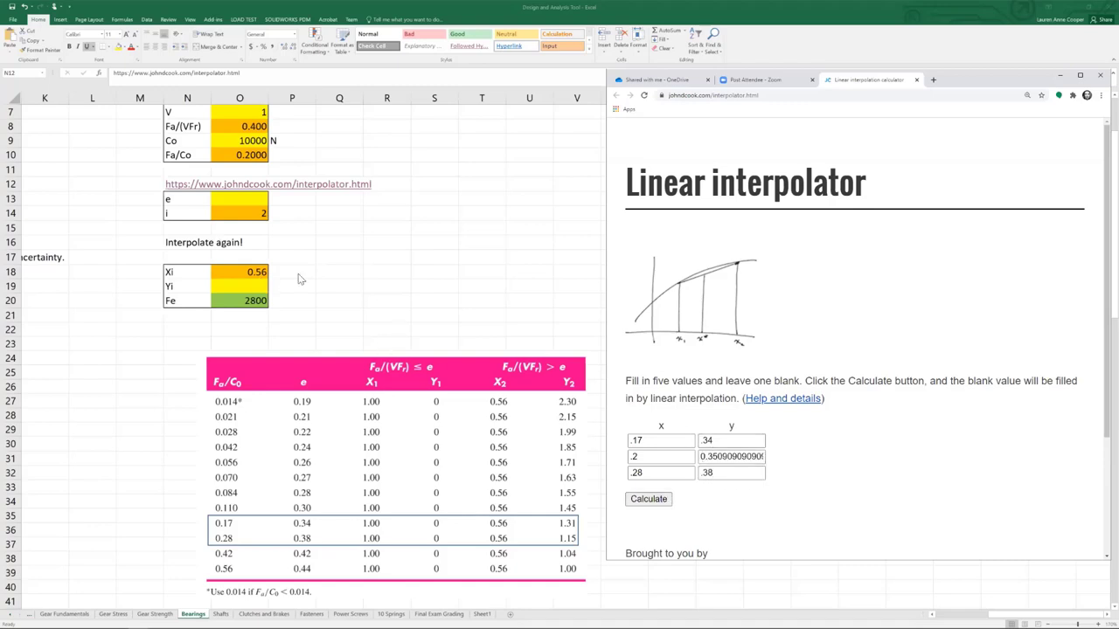
Set e to 0.35 in the Bearings worksheet
{"action": "left_click", "coordinate": [250, 195]}
{"action": "type", "text": "0.35"}
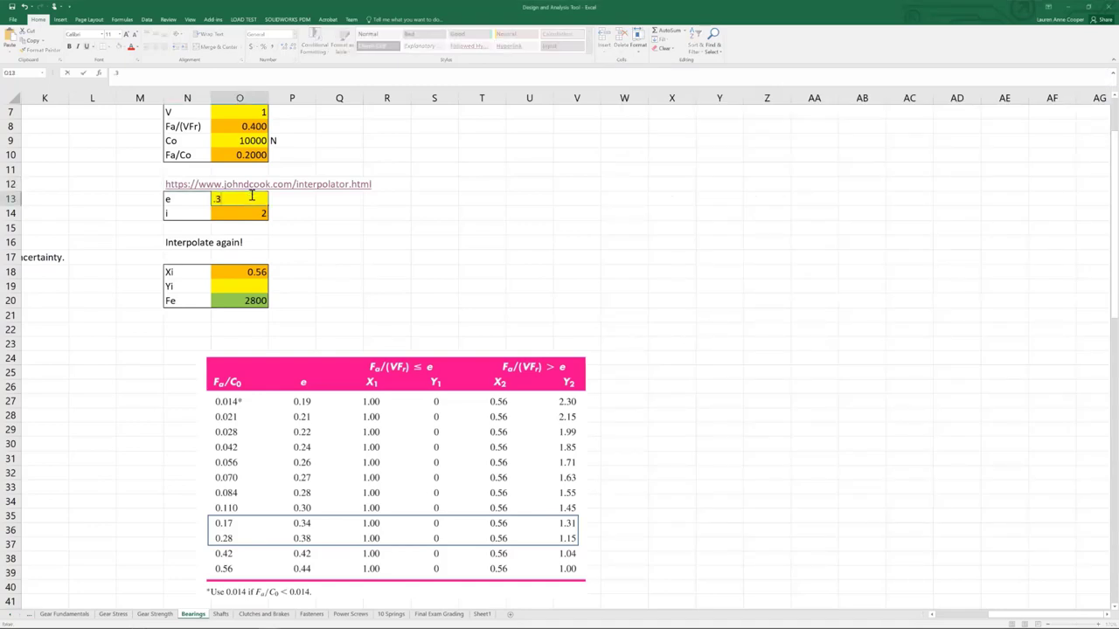
{"action": "key", "text": "Return"}
{"action": "scroll", "coordinate": [395, 269], "scroll_direction": "up", "scroll_amount": 1}
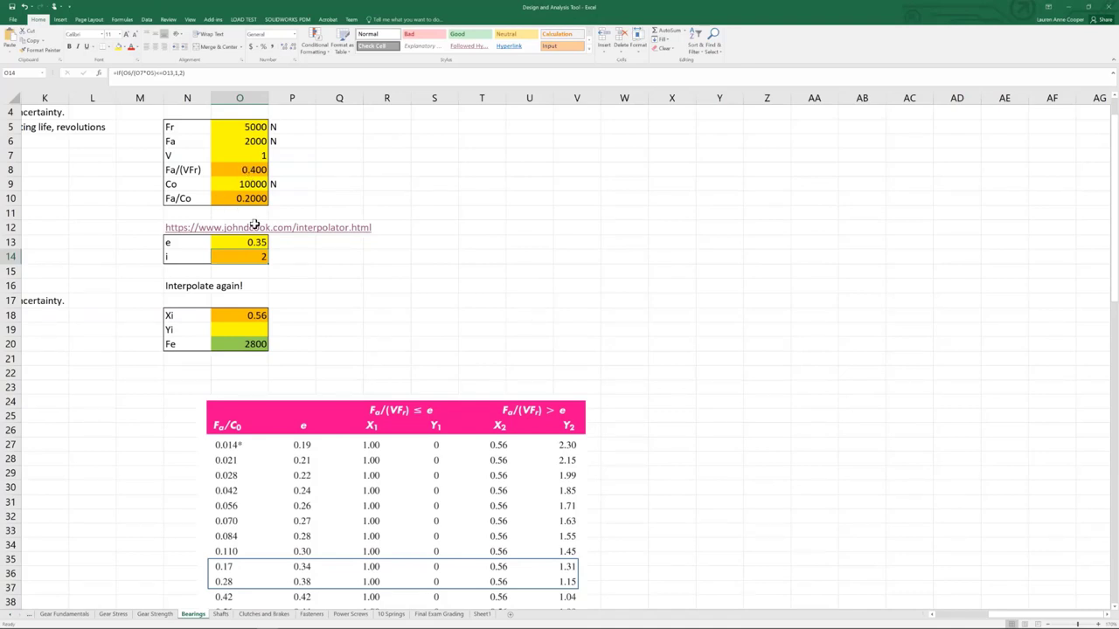
{"action": "scroll", "coordinate": [673, 395], "scroll_direction": "down", "scroll_amount": 1}
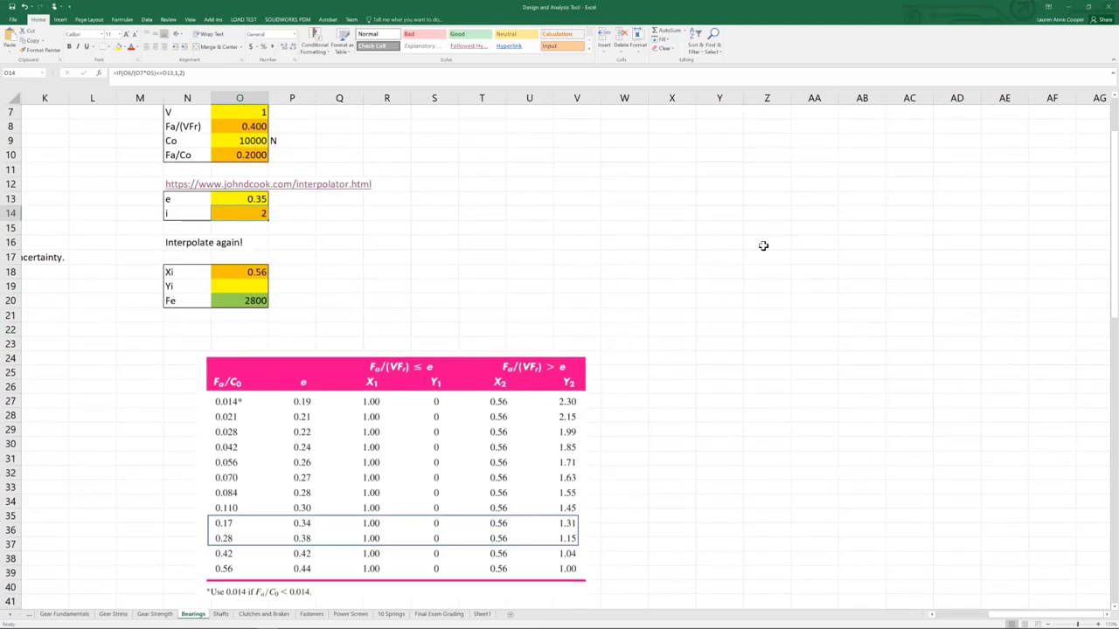
Reopen the interpolator from the sheet's link for the Yi factor and enter the x values .17, .2 and .28
{"action": "left_click", "coordinate": [258, 273]}
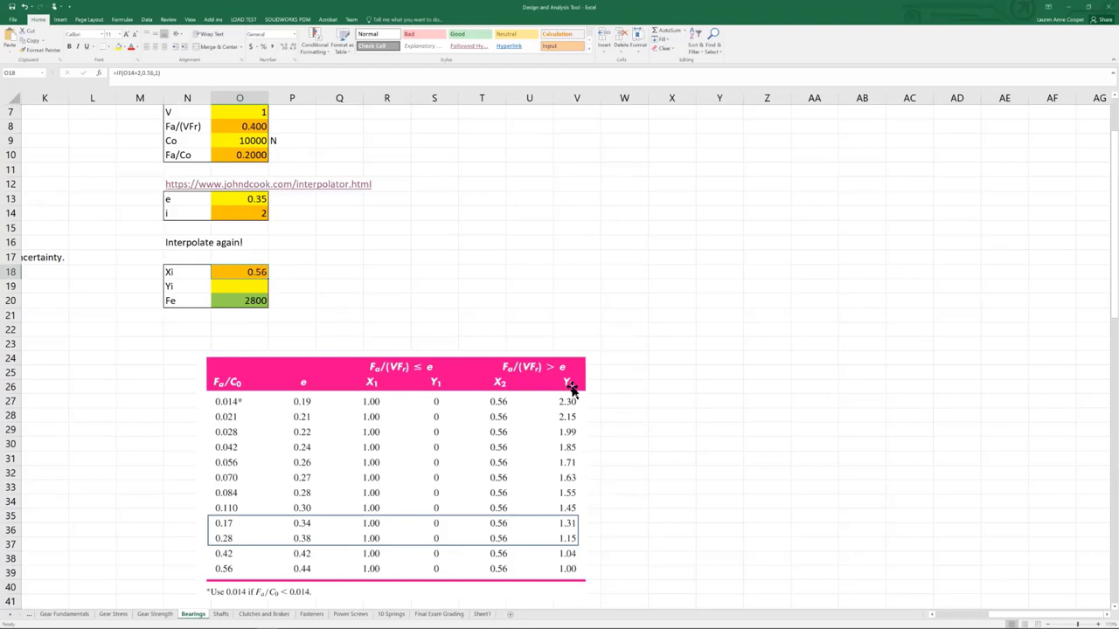
{"action": "left_click", "coordinate": [236, 282]}
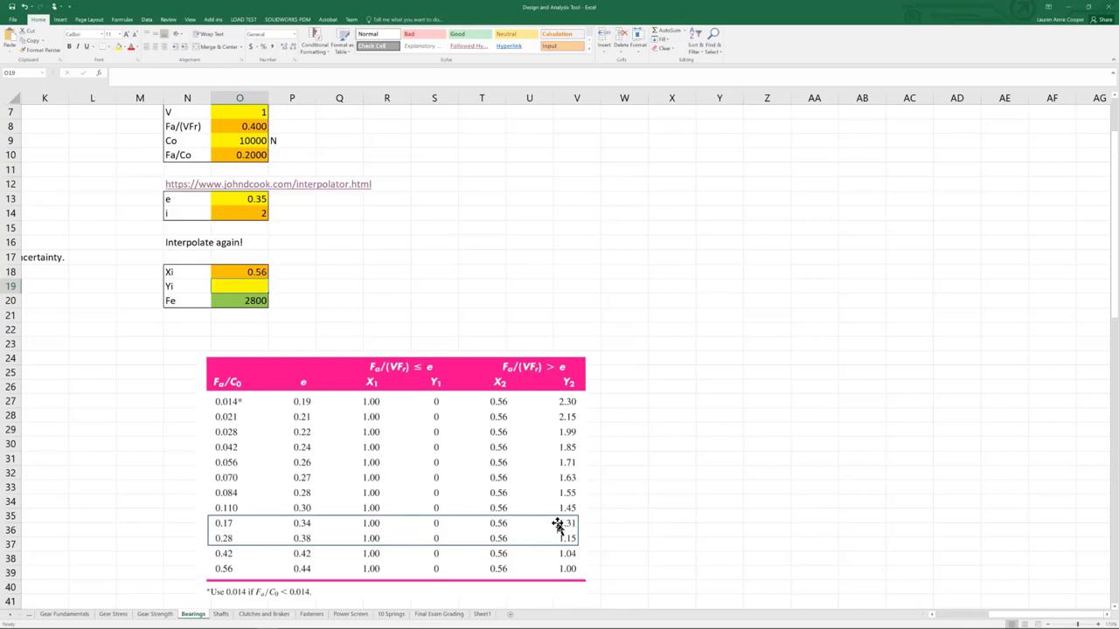
{"action": "left_click", "coordinate": [286, 186]}
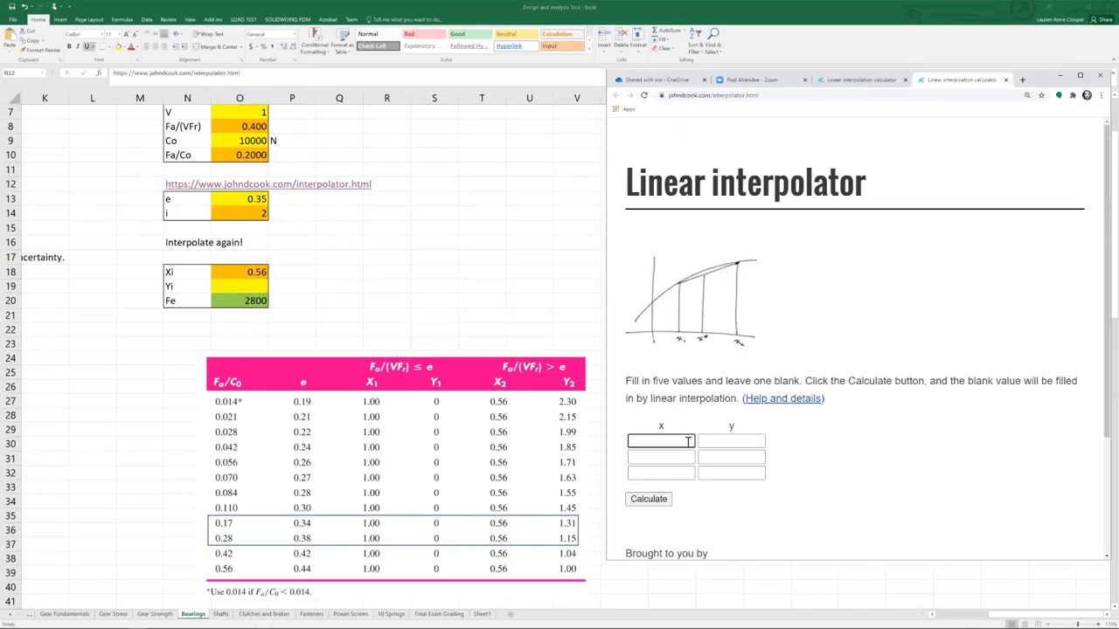
{"action": "left_click", "coordinate": [688, 441]}
{"action": "type", "text": ".17"}
{"action": "left_click", "coordinate": [673, 457]}
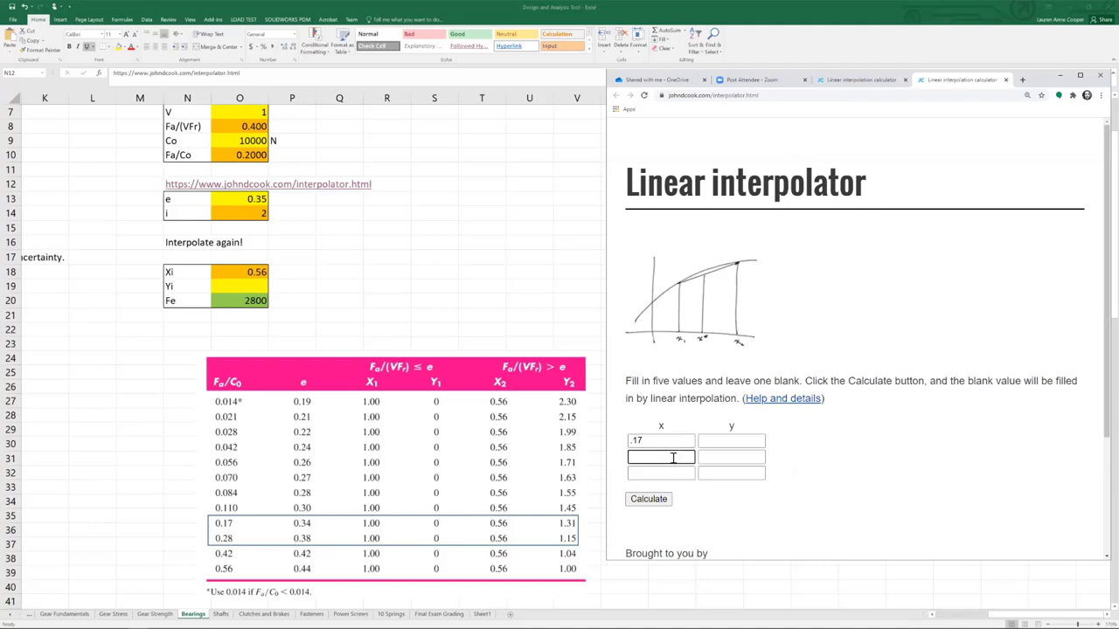
{"action": "type", "text": ".2"}
{"action": "left_click", "coordinate": [675, 473]}
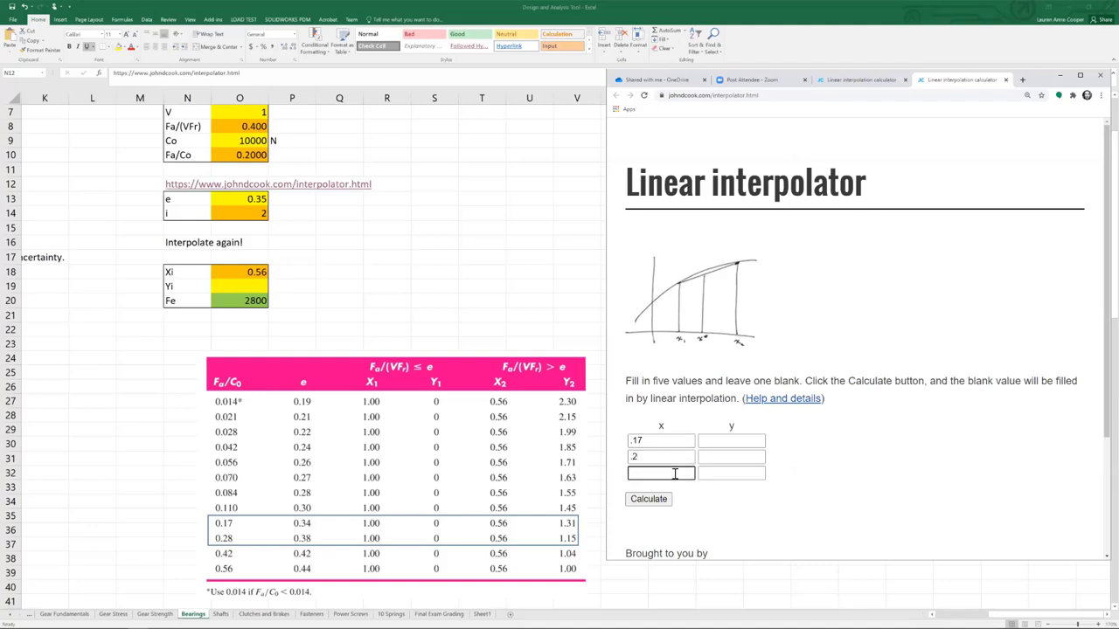
{"action": "type", "text": ".28"}
Interpolate between the y values 1.31 and 1.15, enter 1.27 for Yi in the worksheet and select the Fe result
{"action": "left_click", "coordinate": [739, 439]}
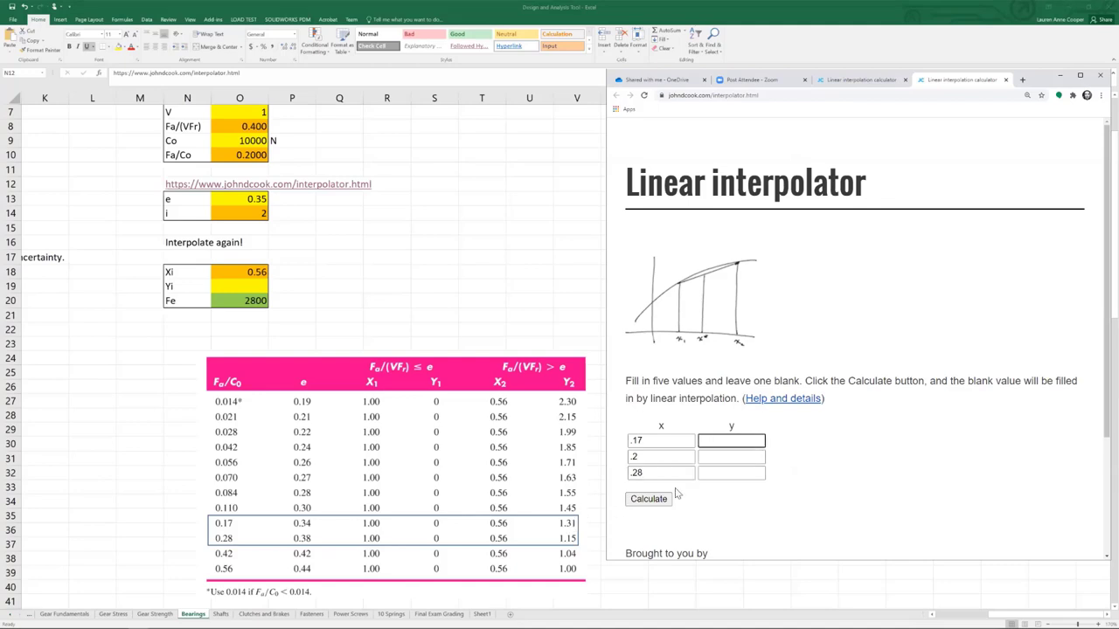
{"action": "type", "text": "1.31"}
{"action": "left_click", "coordinate": [723, 456]}
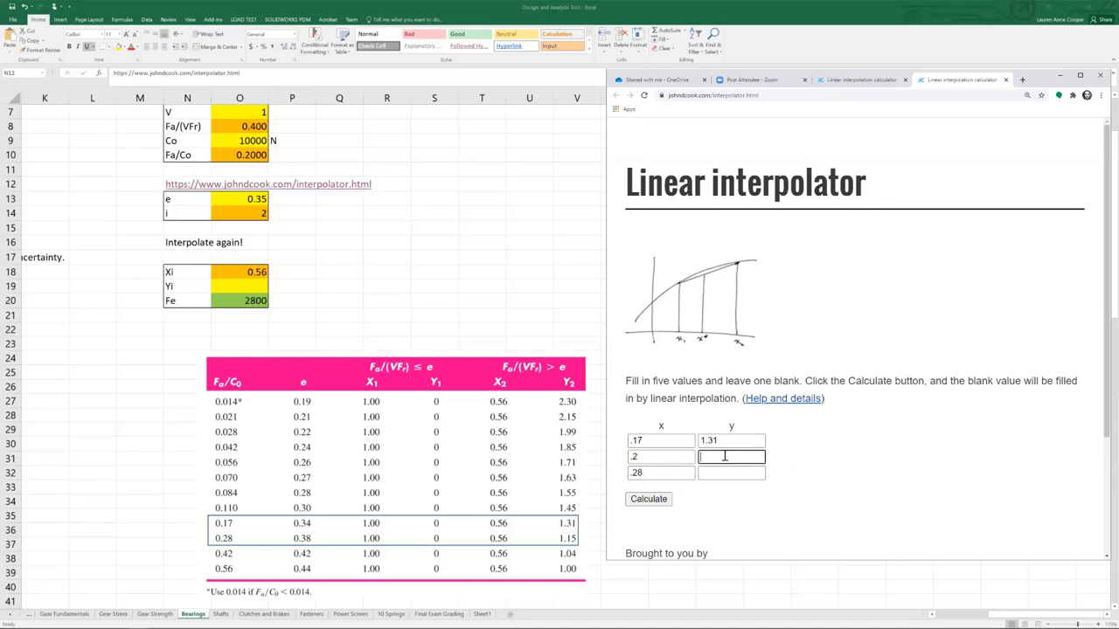
{"action": "left_click", "coordinate": [732, 472]}
{"action": "type", "text": "1"}
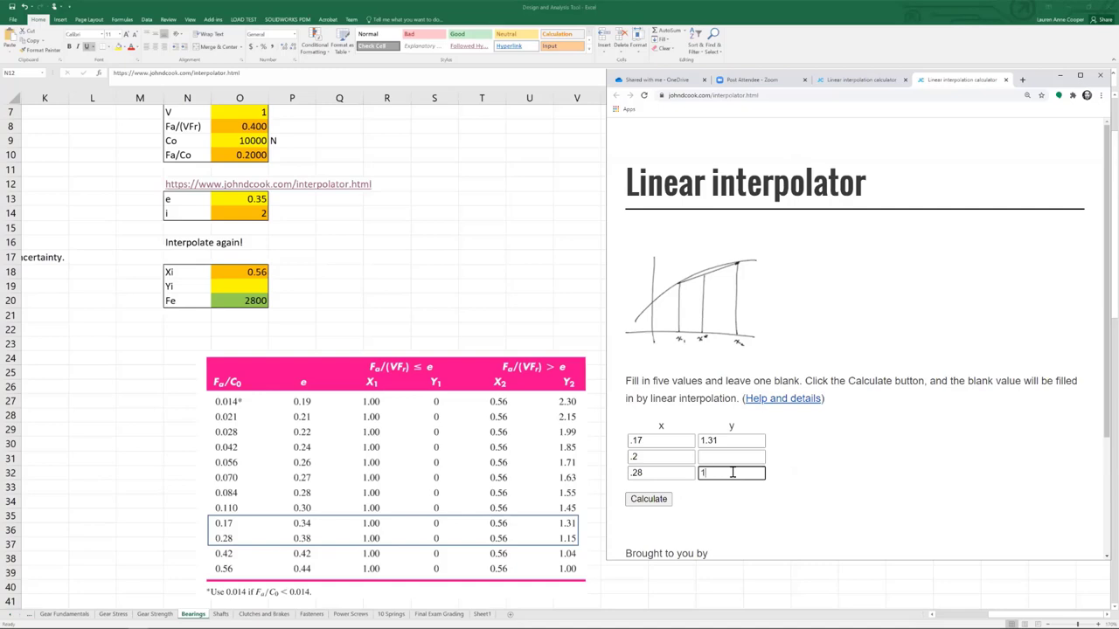
{"action": "type", "text": ".15"}
{"action": "left_click", "coordinate": [666, 504]}
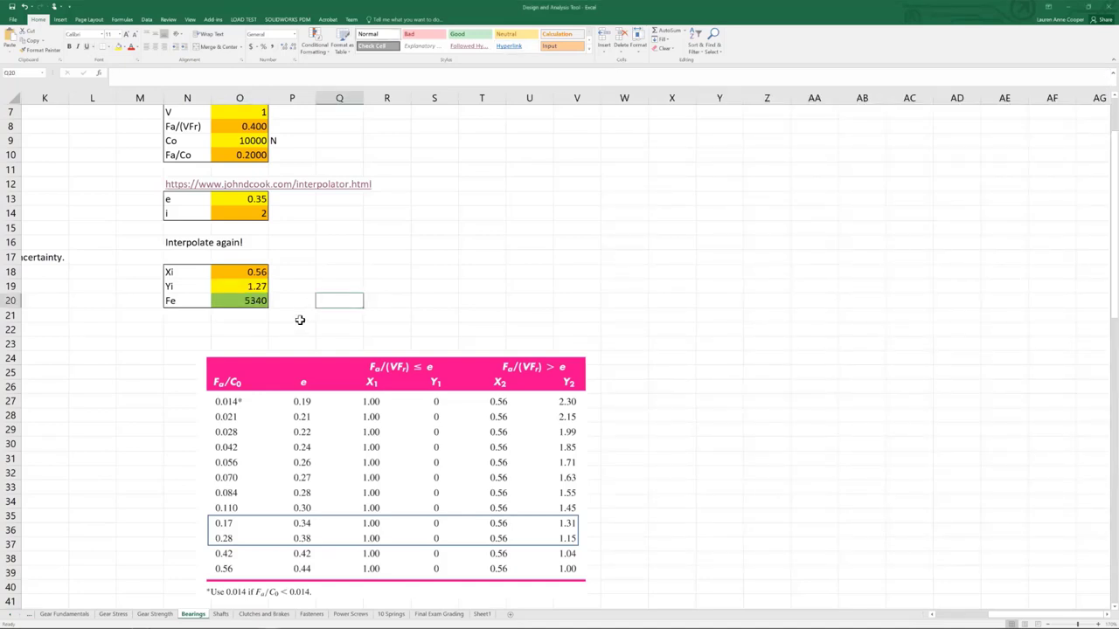
{"action": "left_click", "coordinate": [259, 304]}
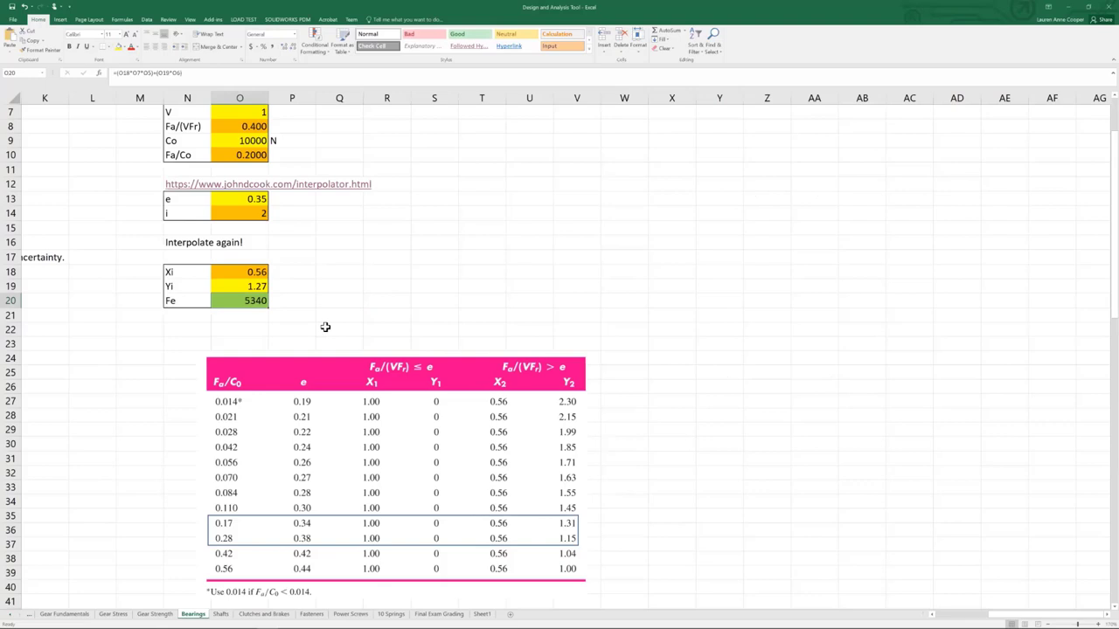
Label the Fe result with the unit N in the adjacent cell
{"action": "left_click", "coordinate": [297, 301]}
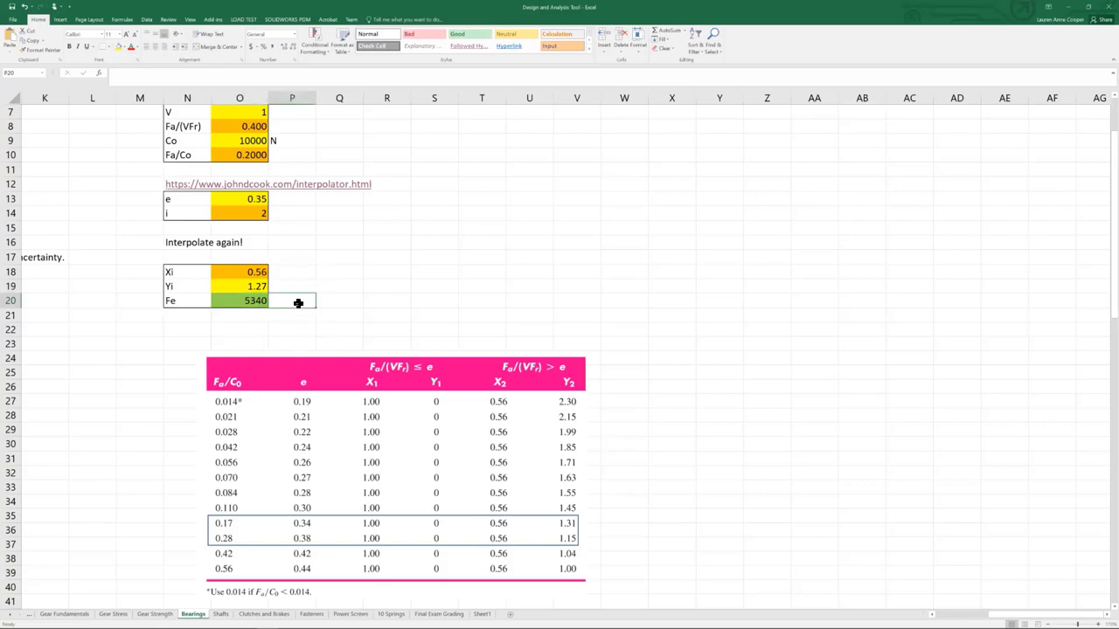
{"action": "type", "text": "N"}
{"action": "left_click", "coordinate": [411, 315]}
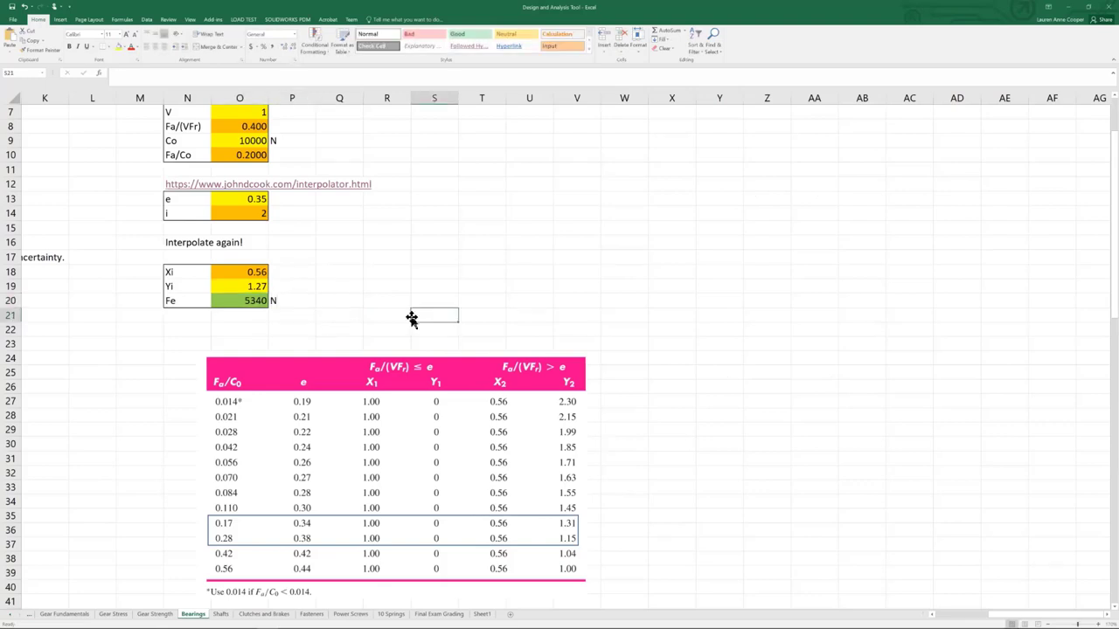
Set the load desired FD in the reliability-correction block to the Fe value, 5340
{"action": "key", "text": "Down"}
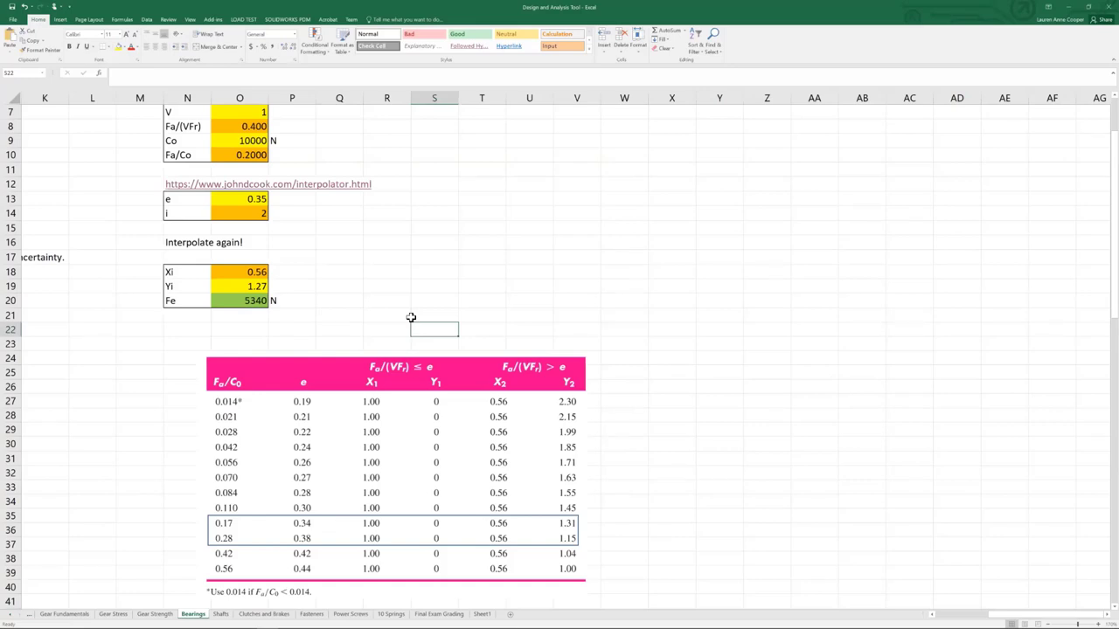
{"action": "key", "text": "Left"}
{"action": "key", "text": "Left"}
{"action": "key", "text": "Left"}
{"action": "key", "text": "Left"}
{"action": "key", "text": "Left"}
{"action": "key", "text": "Left"}
{"action": "key", "text": "Left"}
{"action": "key", "text": "Left"}
{"action": "key", "text": "Left"}
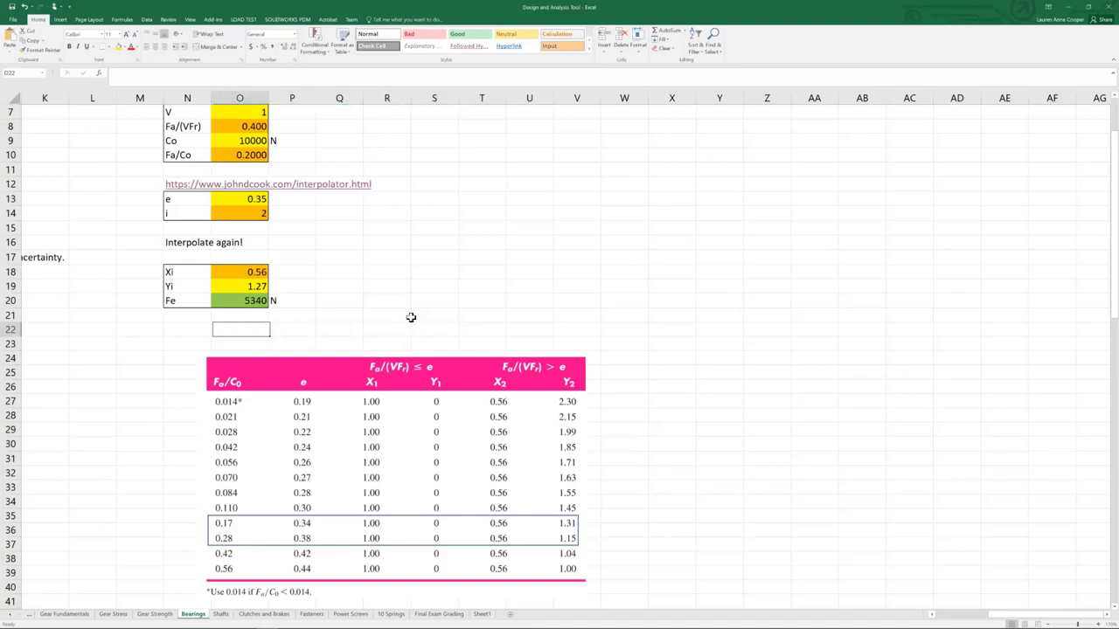
{"action": "key", "text": "Left"}
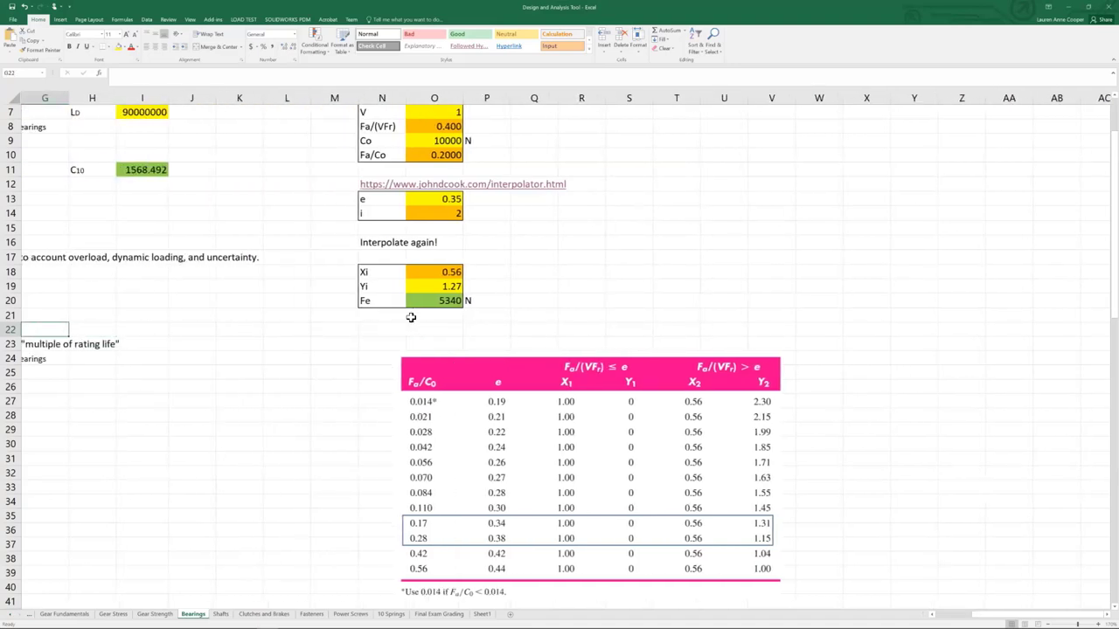
{"action": "key", "text": "Left"}
{"action": "key", "text": "Left"}
{"action": "key", "text": "Left"}
{"action": "key", "text": "Left"}
{"action": "key", "text": "Left"}
{"action": "key", "text": "Left"}
{"action": "key", "text": "Up"}
{"action": "key", "text": "Up"}
{"action": "key", "text": "Up"}
{"action": "key", "text": "Up"}
{"action": "key", "text": "Up"}
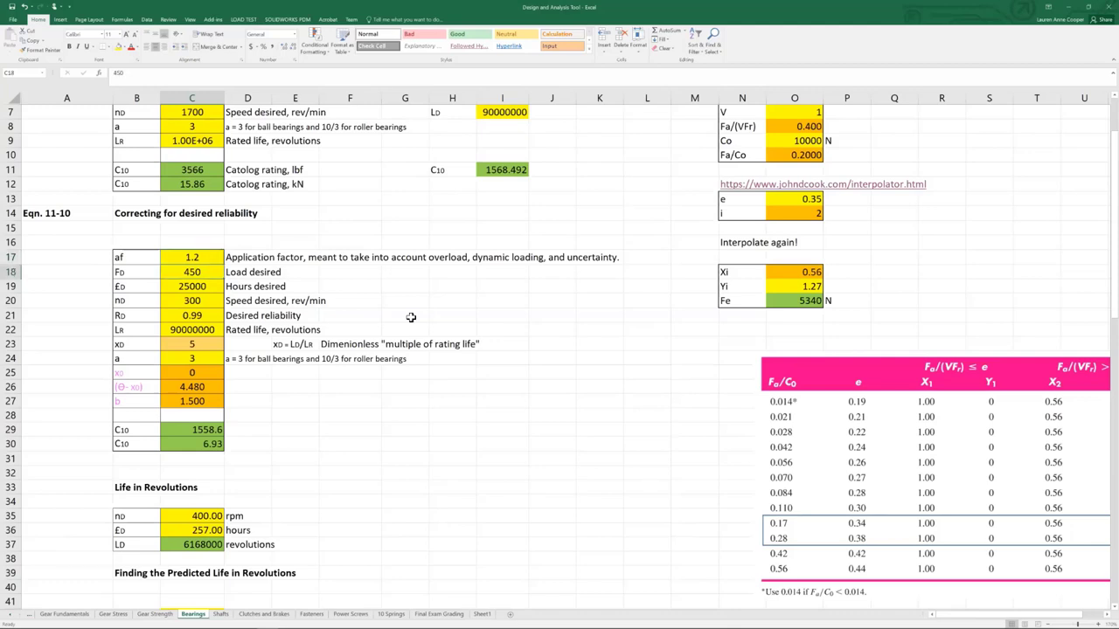
{"action": "key", "text": "Down"}
{"action": "key", "text": "Left"}
{"action": "key", "text": "Right"}
{"action": "key", "text": "ctrl+c"}
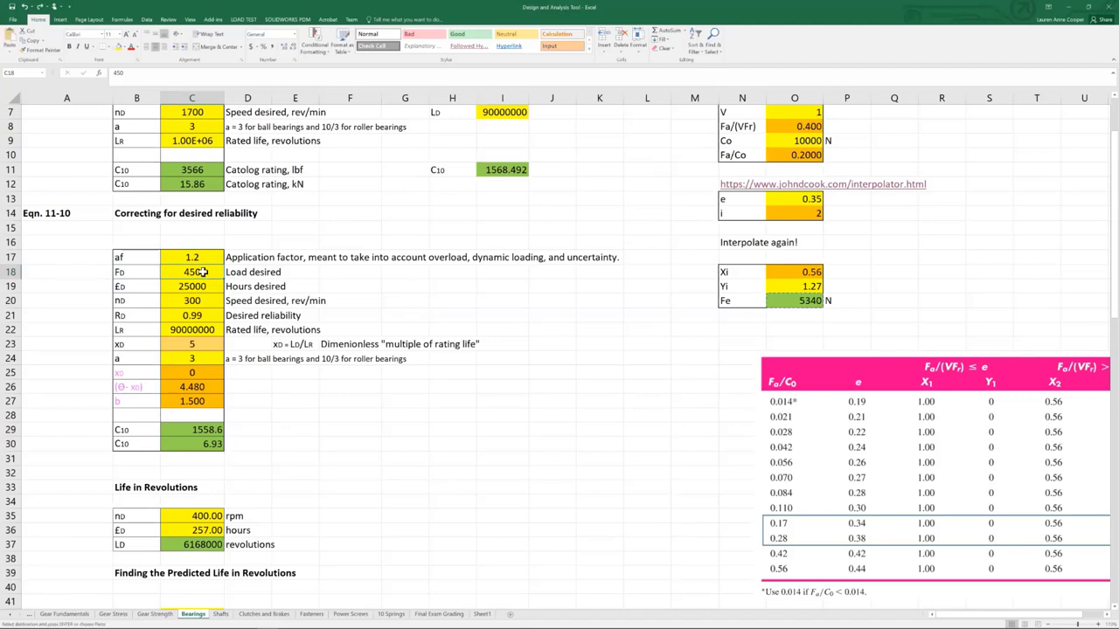
{"action": "type", "text": "5340"}
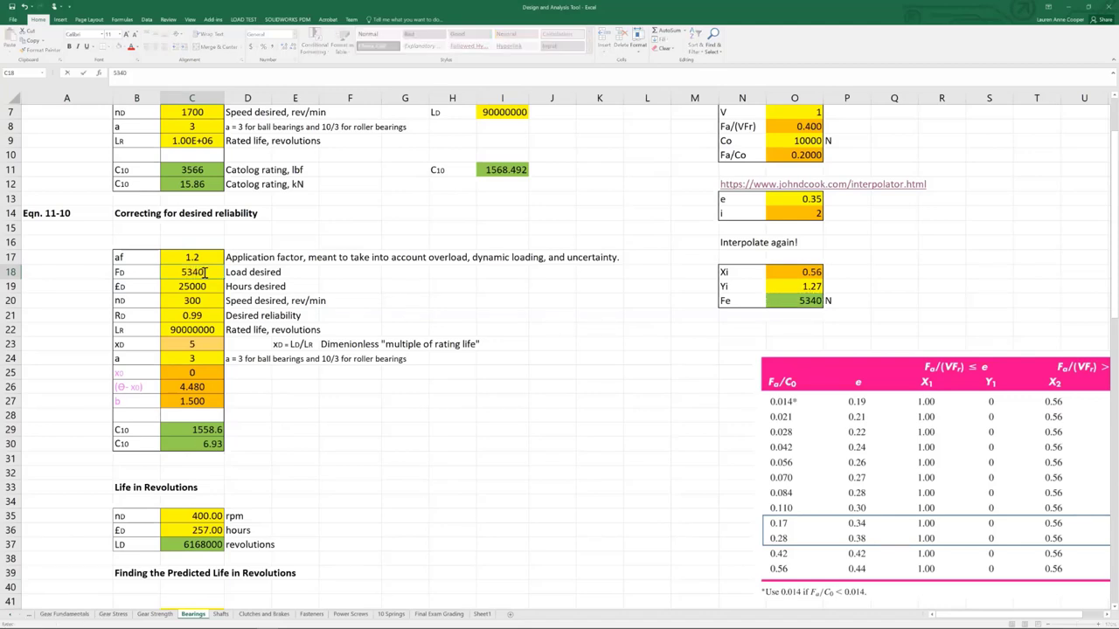
{"action": "key", "text": "Return"}
Set the hours desired to 1 and the desired speed nD to 400 rev/min in the reliability-correction block
{"action": "key", "text": "Return"}
{"action": "key", "text": "Up"}
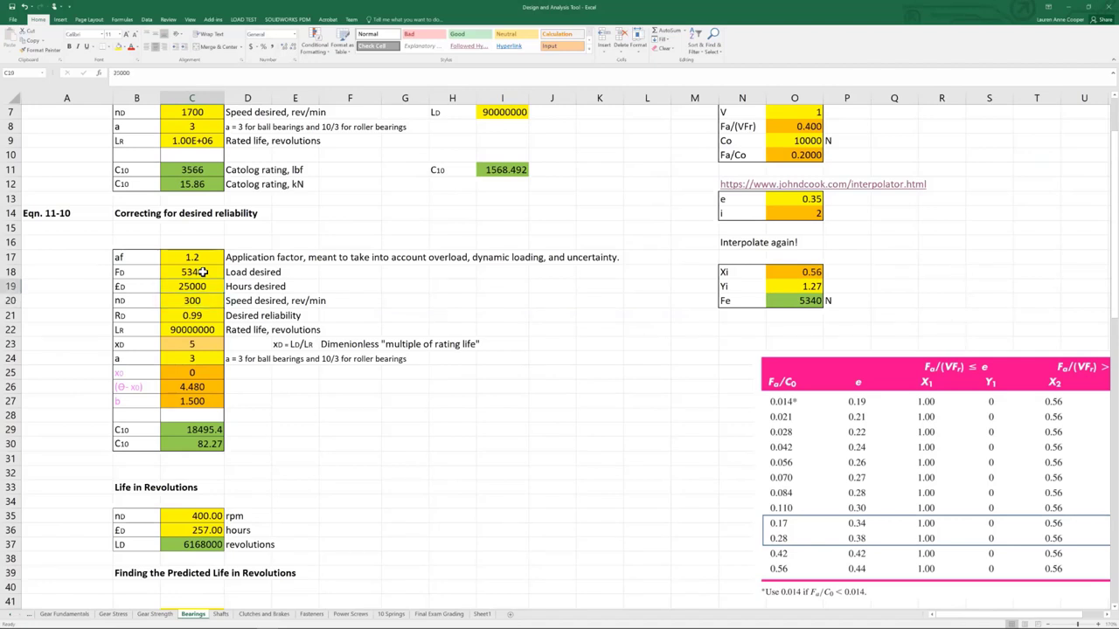
{"action": "type", "text": "1"}
{"action": "key", "text": "Return"}
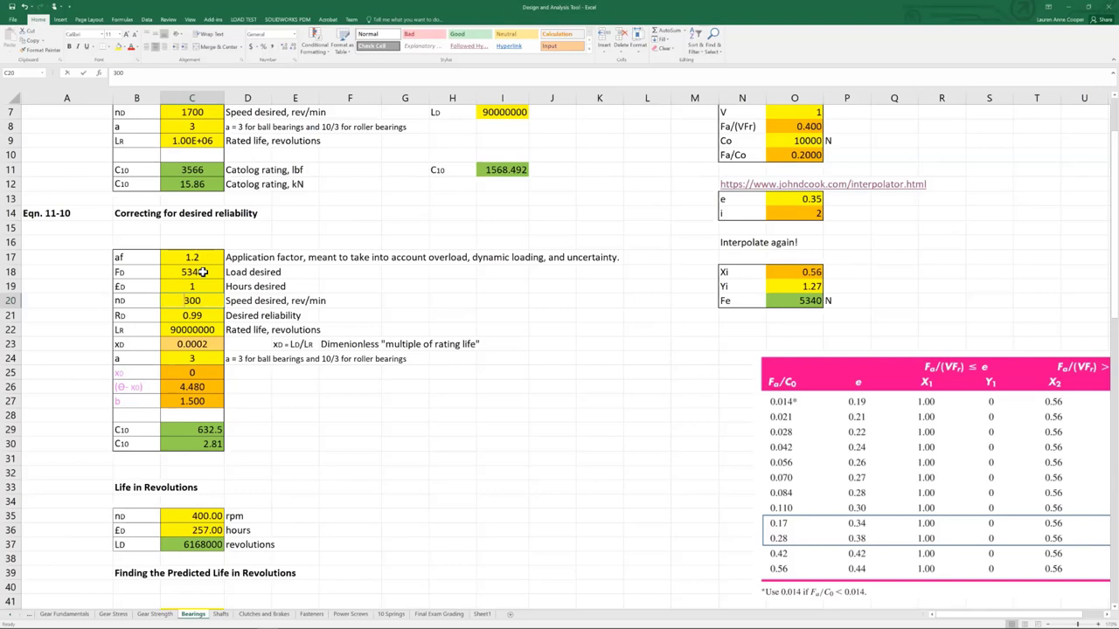
{"action": "type", "text": "400"}
{"action": "key", "text": "Return"}
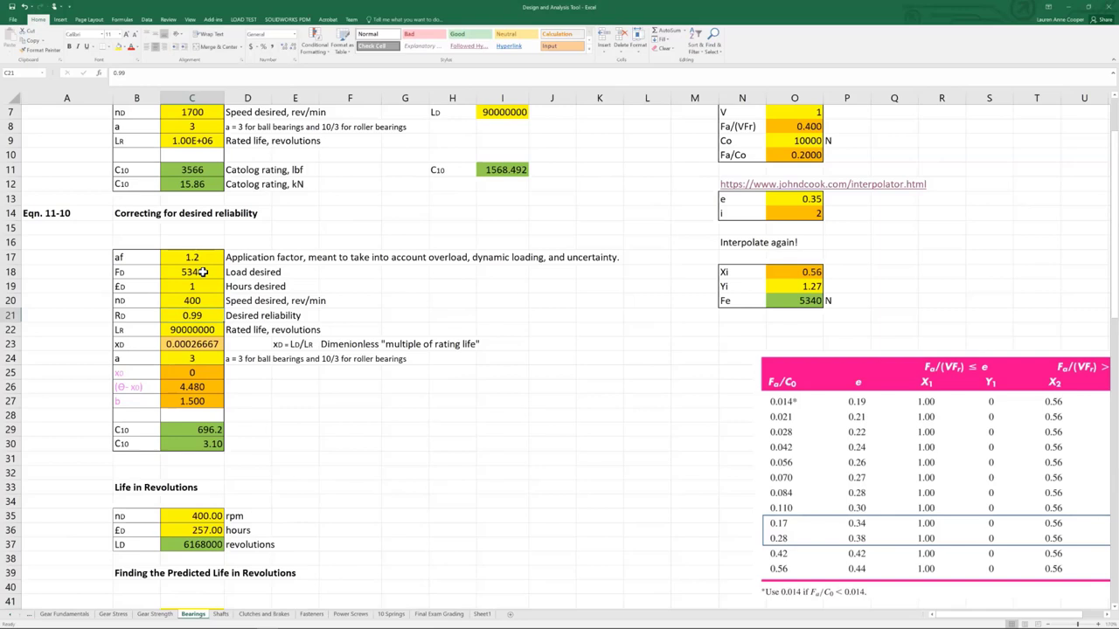
Keep the desired reliability as it is and set the rated life LR to 1000000 revolutions
{"action": "key", "text": "Return"}
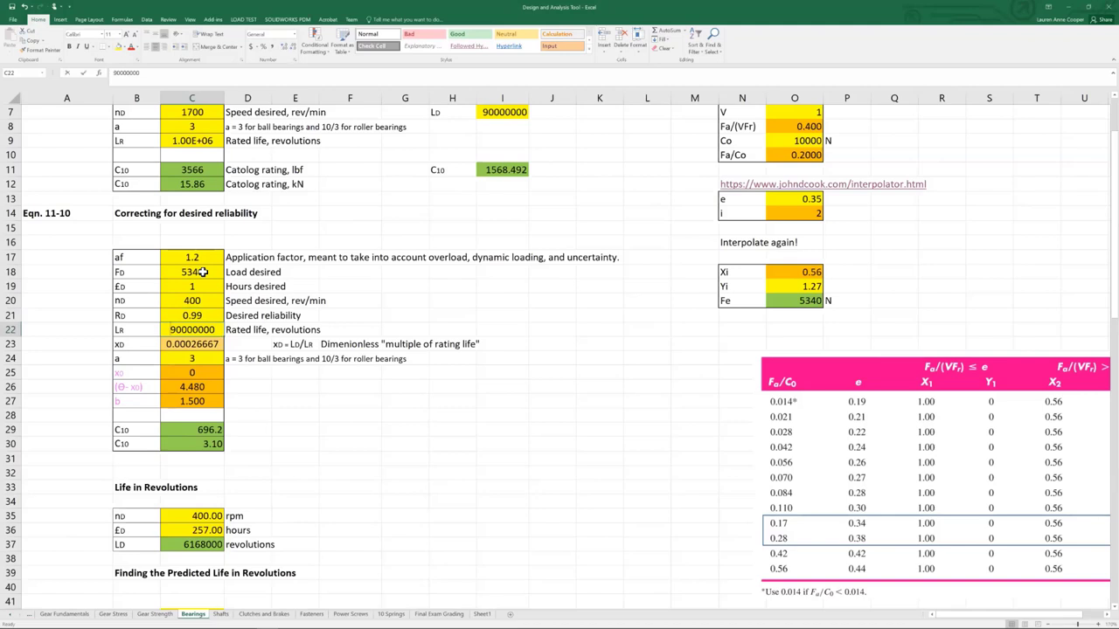
{"action": "type", "text": "1000000"}
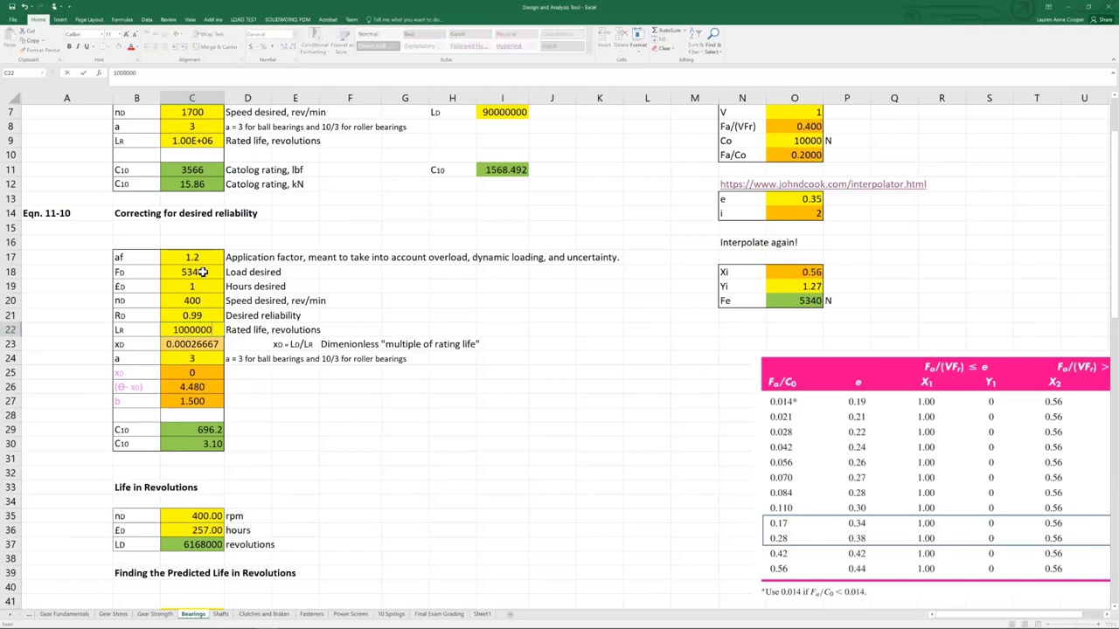
{"action": "key", "text": "Return"}
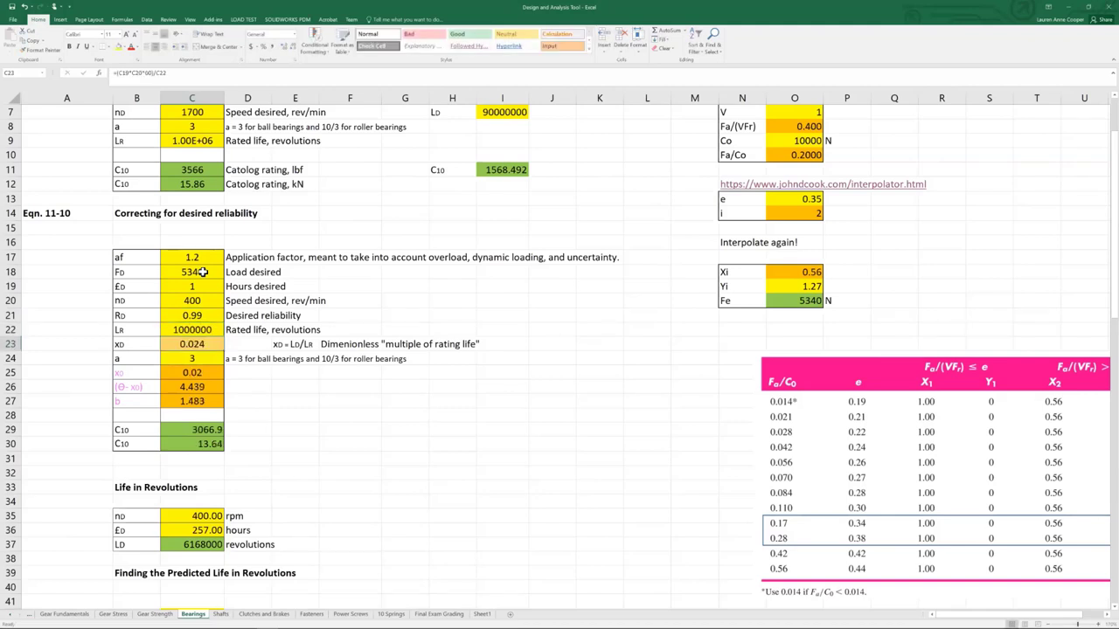
{"action": "key", "text": "Return"}
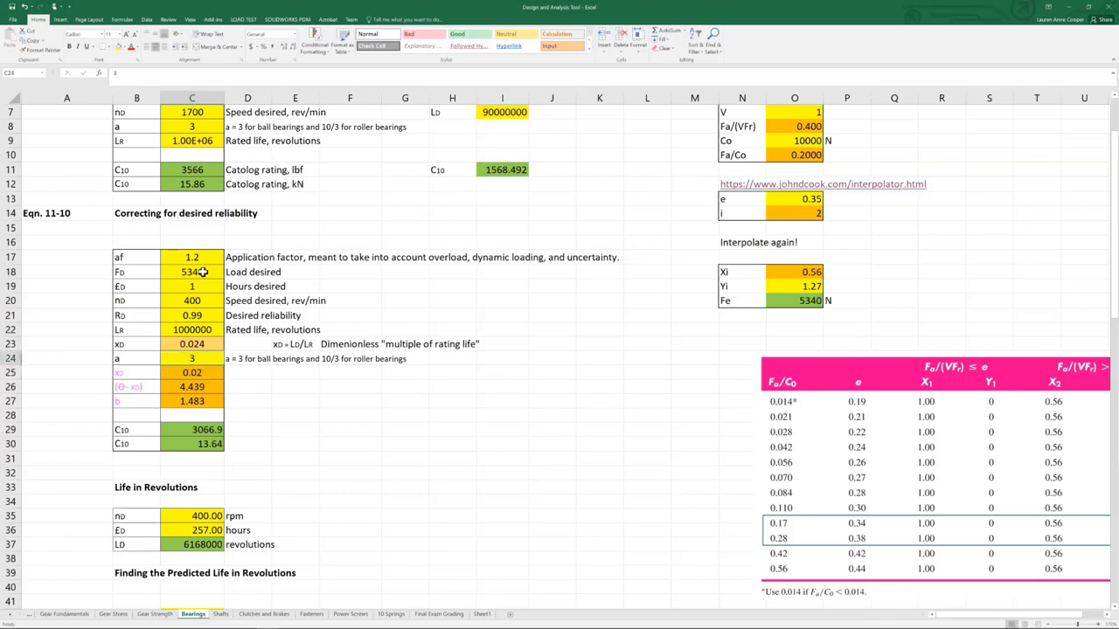
Add the unit N in column F of the load desired row
{"action": "key", "text": "Down"}
{"action": "key", "text": "Down"}
{"action": "key", "text": "Down"}
{"action": "key", "text": "Down"}
{"action": "key", "text": "Down"}
{"action": "key", "text": "Right"}
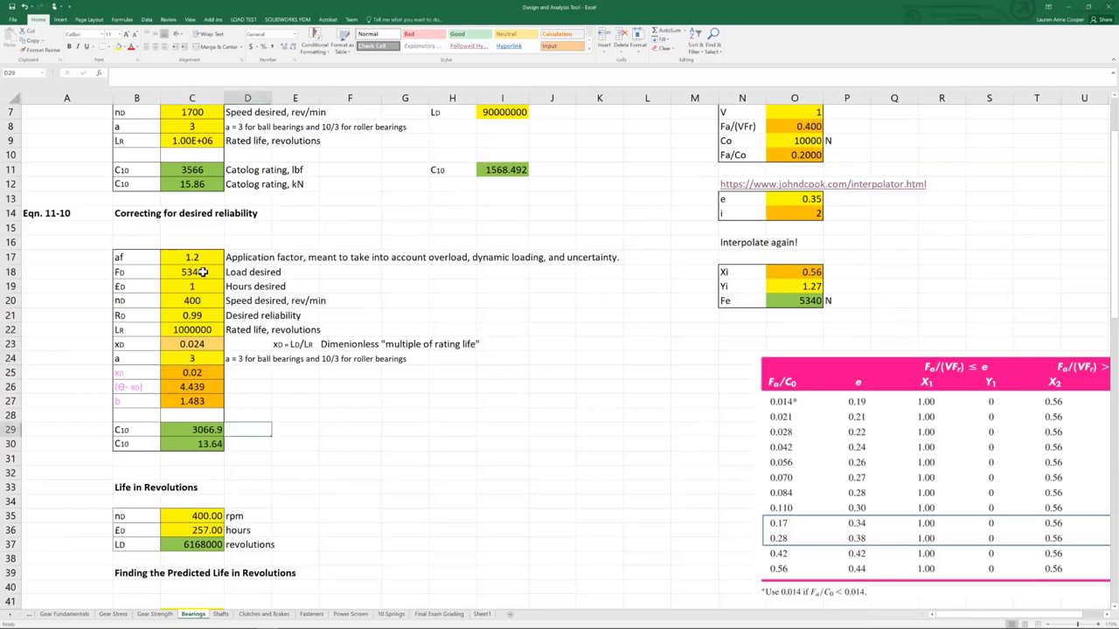
{"action": "key", "text": "Up"}
{"action": "key", "text": "Up"}
{"action": "key", "text": "Up"}
{"action": "key", "text": "Up"}
{"action": "key", "text": "Up"}
{"action": "key", "text": "Up"}
{"action": "key", "text": "Up"}
{"action": "key", "text": "Up"}
{"action": "key", "text": "Up"}
{"action": "key", "text": "Up"}
{"action": "key", "text": "Up"}
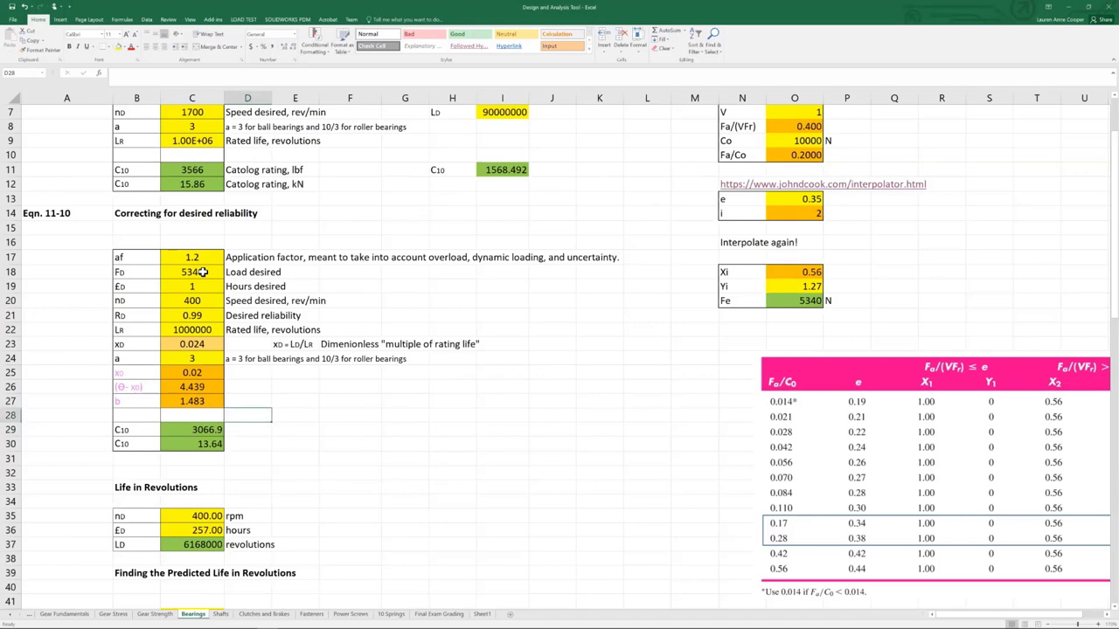
{"action": "key", "text": "Right"}
{"action": "key", "text": "Right"}
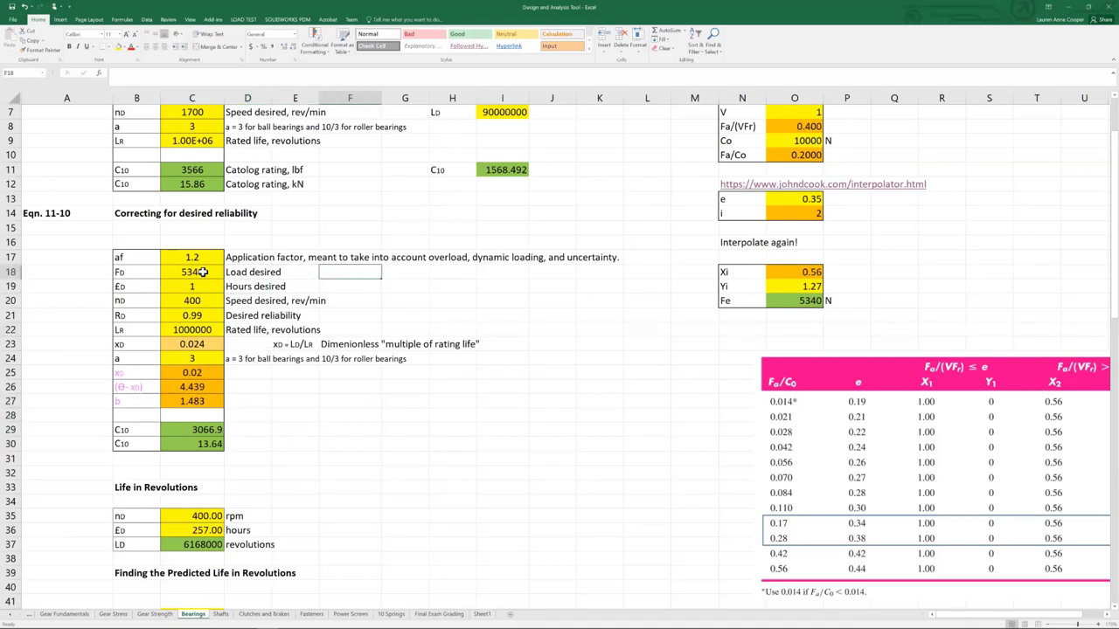
{"action": "type", "text": "N"}
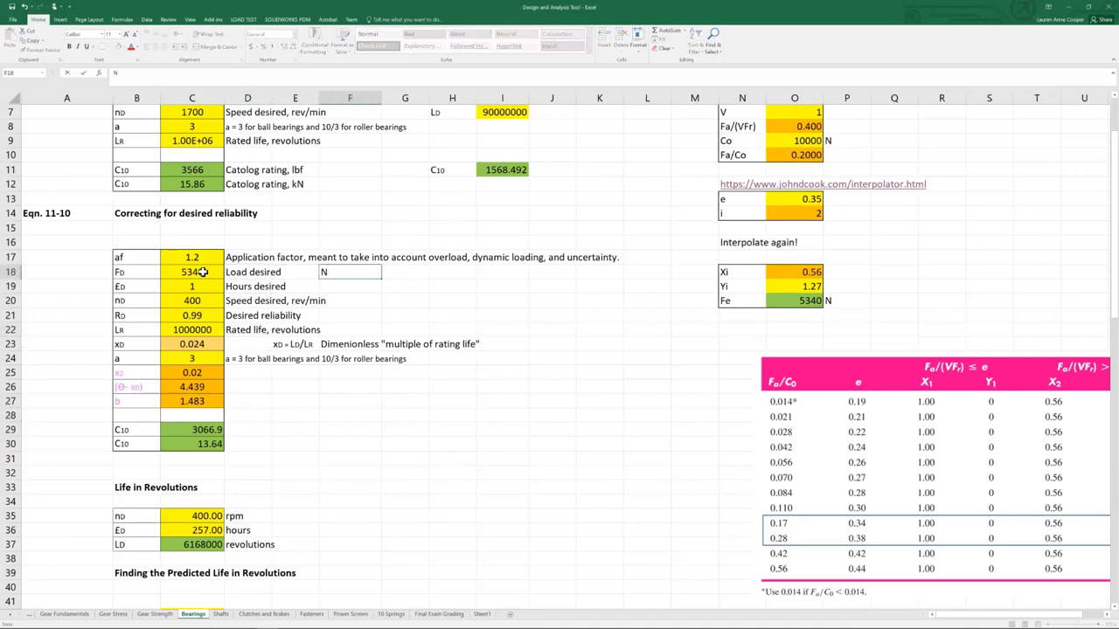
{"action": "key", "text": "Return"}
Add the unit N in column F of the first C10 result row of the reliability-correction block
{"action": "key", "text": "Down"}
{"action": "key", "text": "Down"}
{"action": "key", "text": "Down"}
{"action": "key", "text": "Down"}
{"action": "key", "text": "Down"}
{"action": "key", "text": "Down"}
{"action": "key", "text": "Down"}
{"action": "key", "text": "Down"}
{"action": "key", "text": "Down"}
{"action": "key", "text": "Down"}
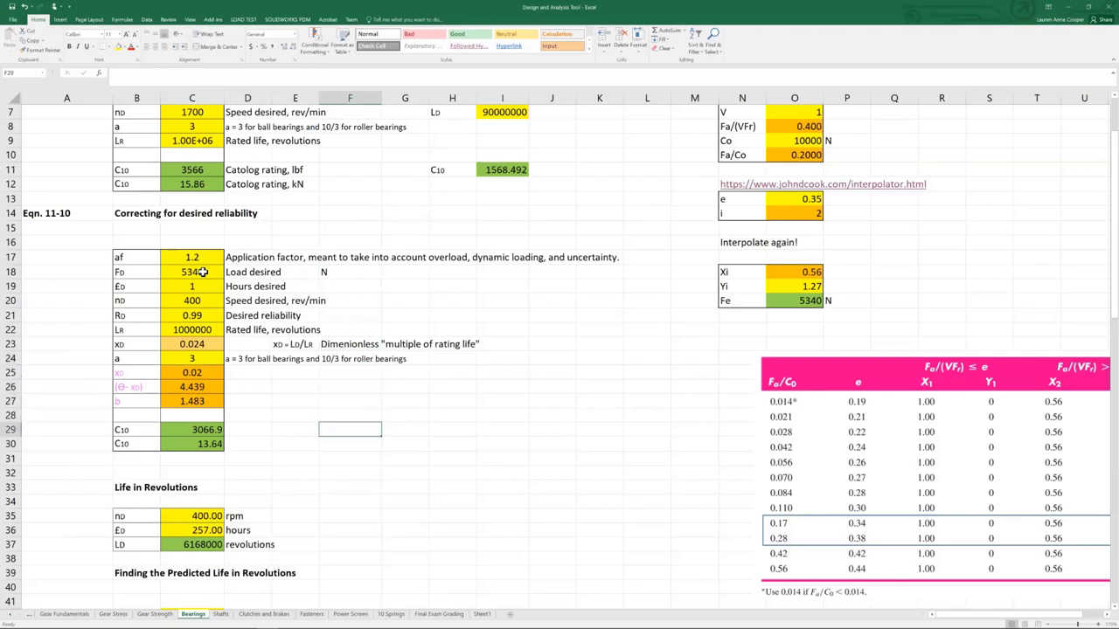
{"action": "type", "text": "N"}
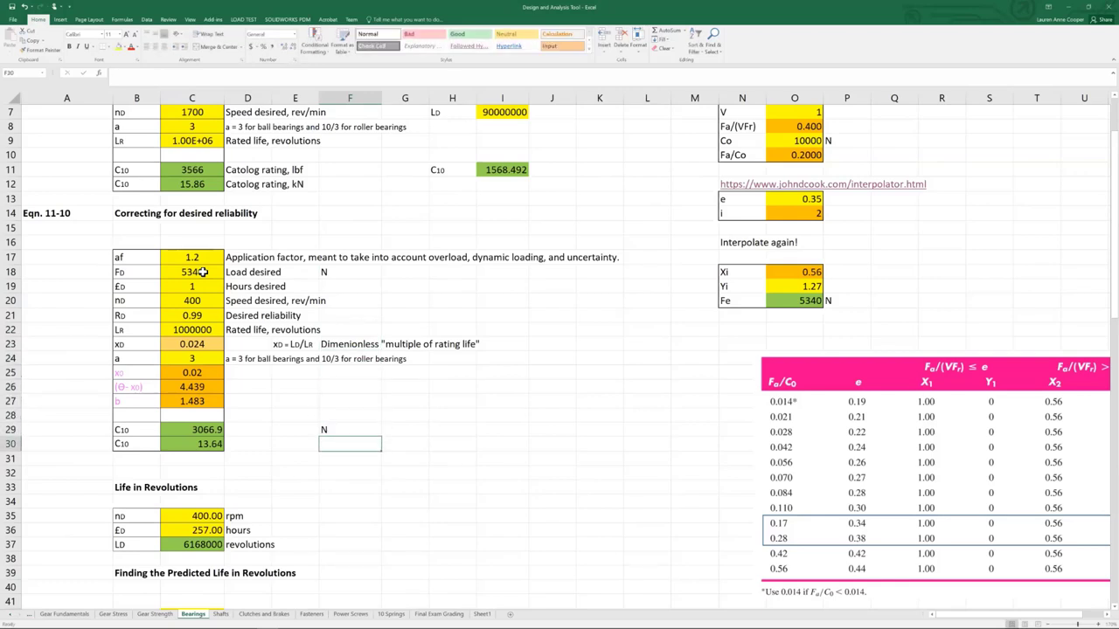
Look up the 30 mm bore deep-groove C10 rating in Table 11-2 and enter 19.5 before the N label in the C10 row
{"action": "key", "text": "Left"}
{"action": "key", "text": "Left"}
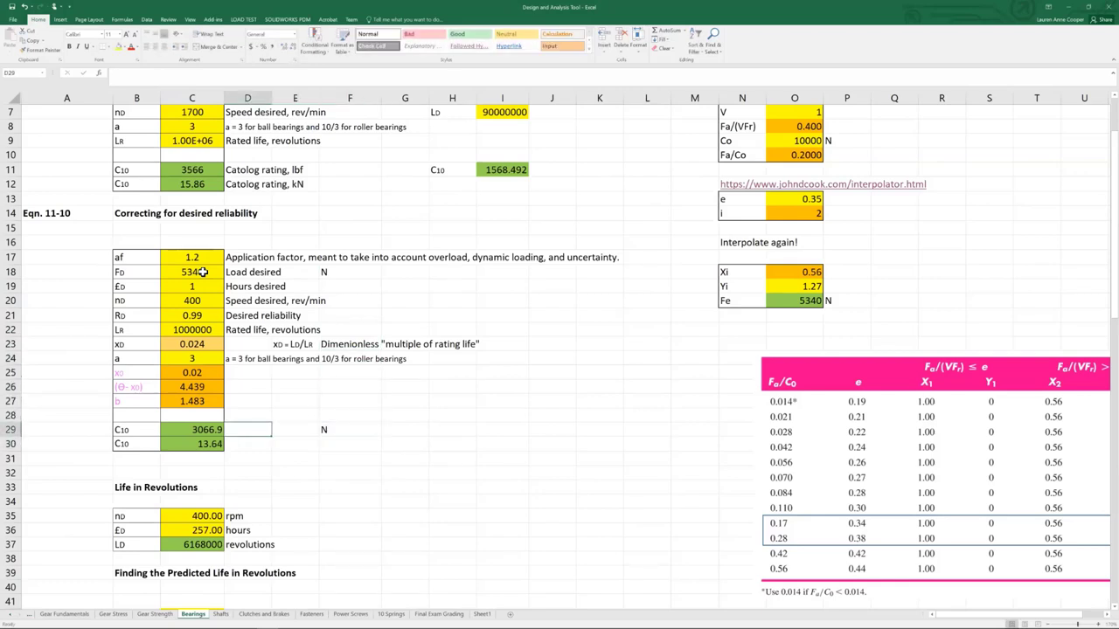
{"action": "key", "text": "Left"}
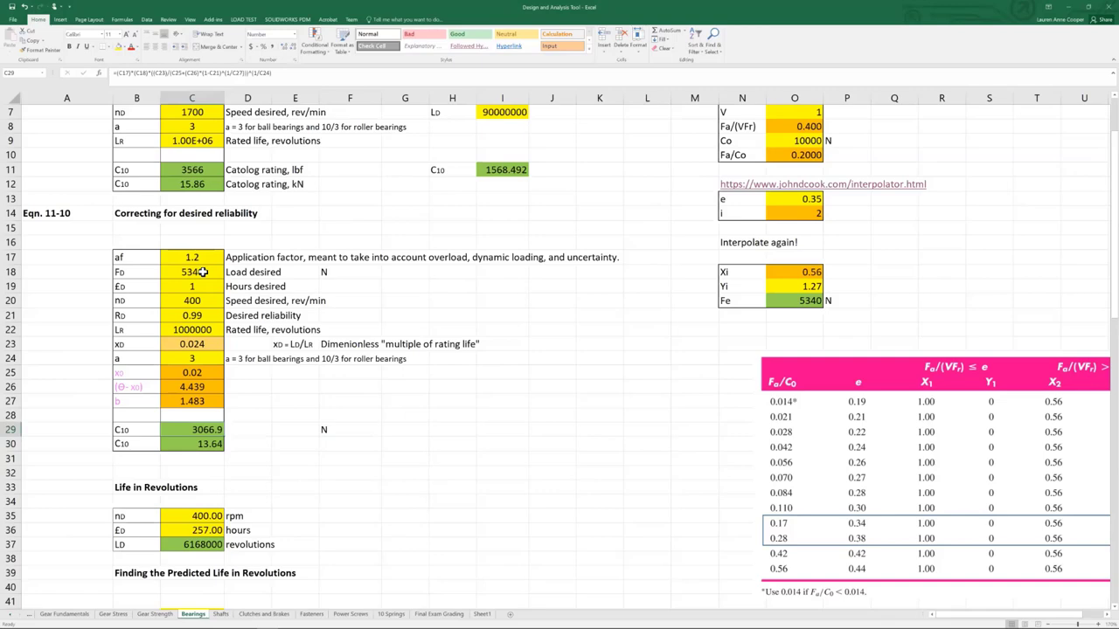
{"action": "key", "text": "Right"}
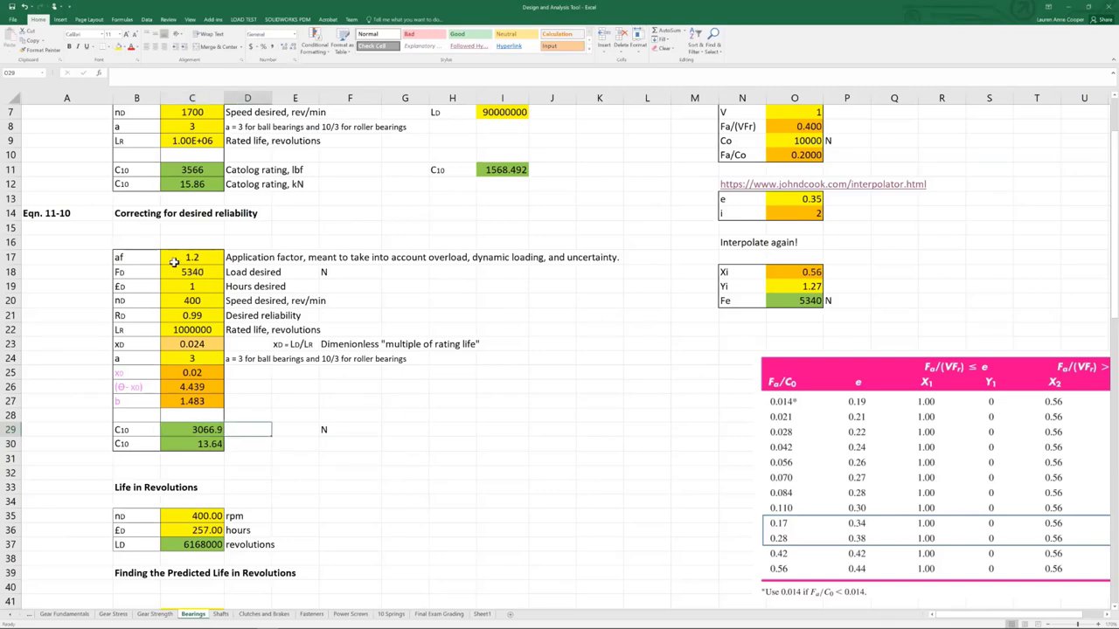
{"action": "scroll", "coordinate": [414, 366], "scroll_direction": "down", "scroll_amount": 3}
{"action": "scroll", "coordinate": [414, 366], "scroll_direction": "down", "scroll_amount": 8}
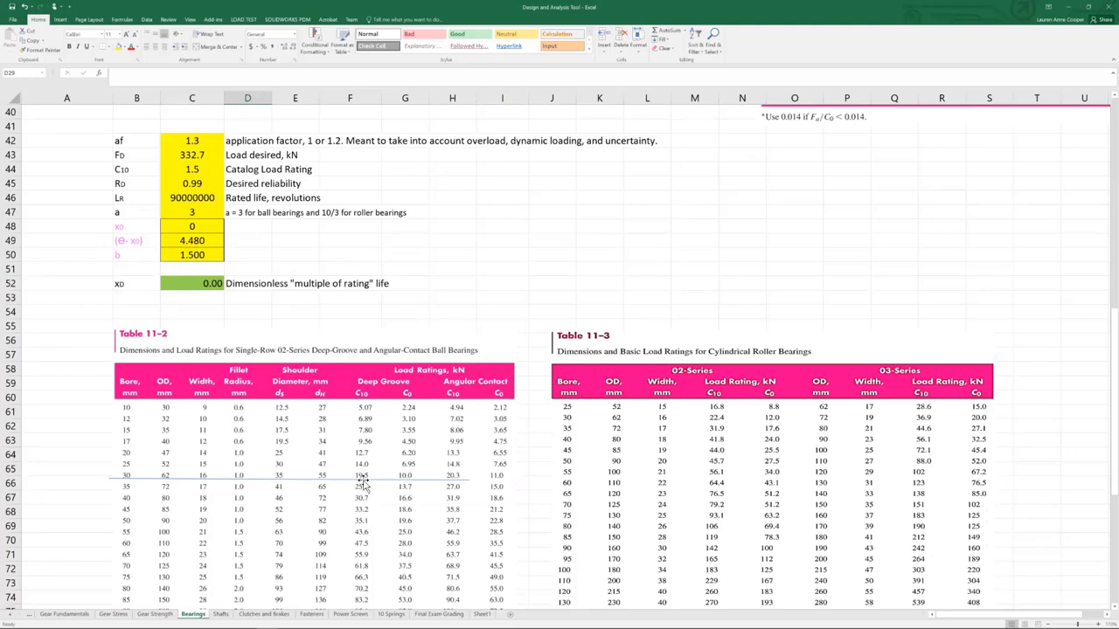
{"action": "scroll", "coordinate": [365, 470], "scroll_direction": "up", "scroll_amount": 8}
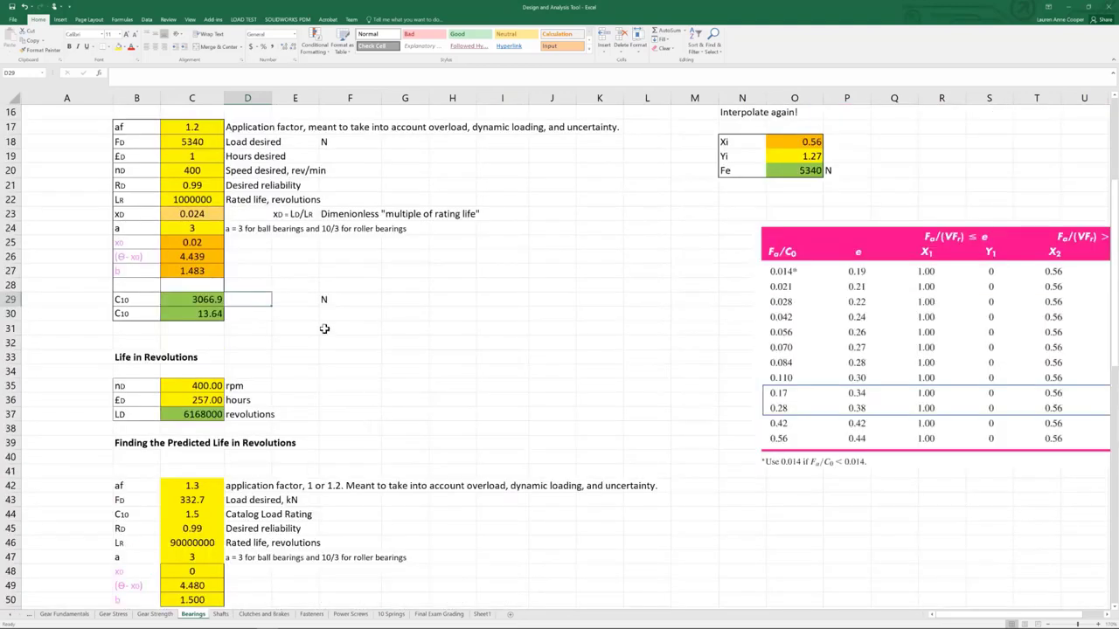
{"action": "left_click", "coordinate": [300, 300]}
{"action": "type", "text": "18"}
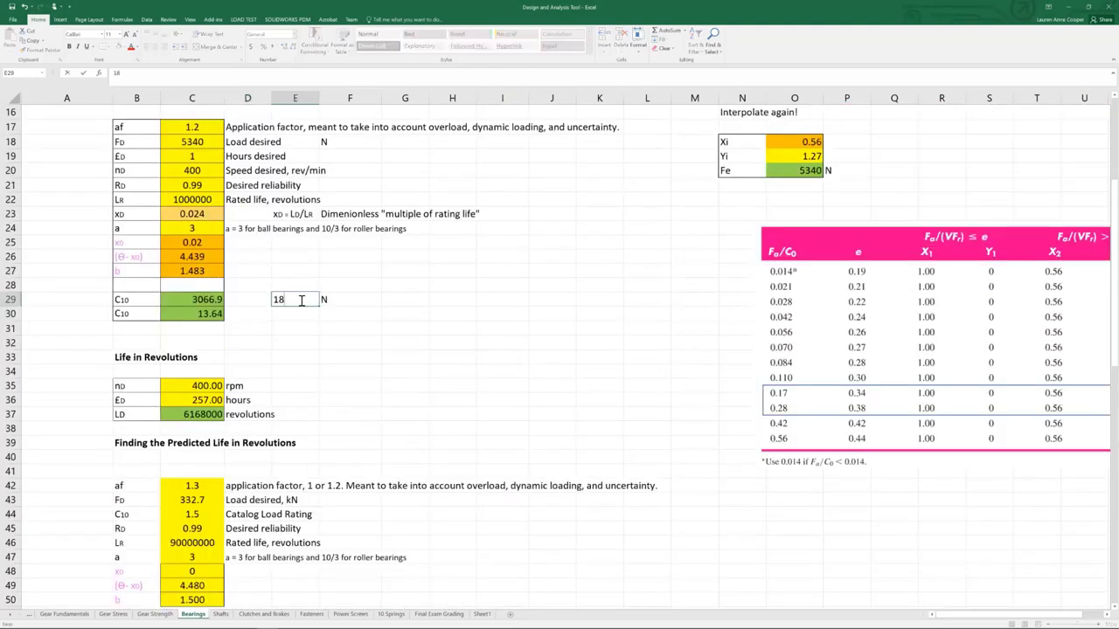
{"action": "key", "text": "BackSpace"}
{"action": "type", "text": "9.5"}
{"action": "key", "text": "Return"}
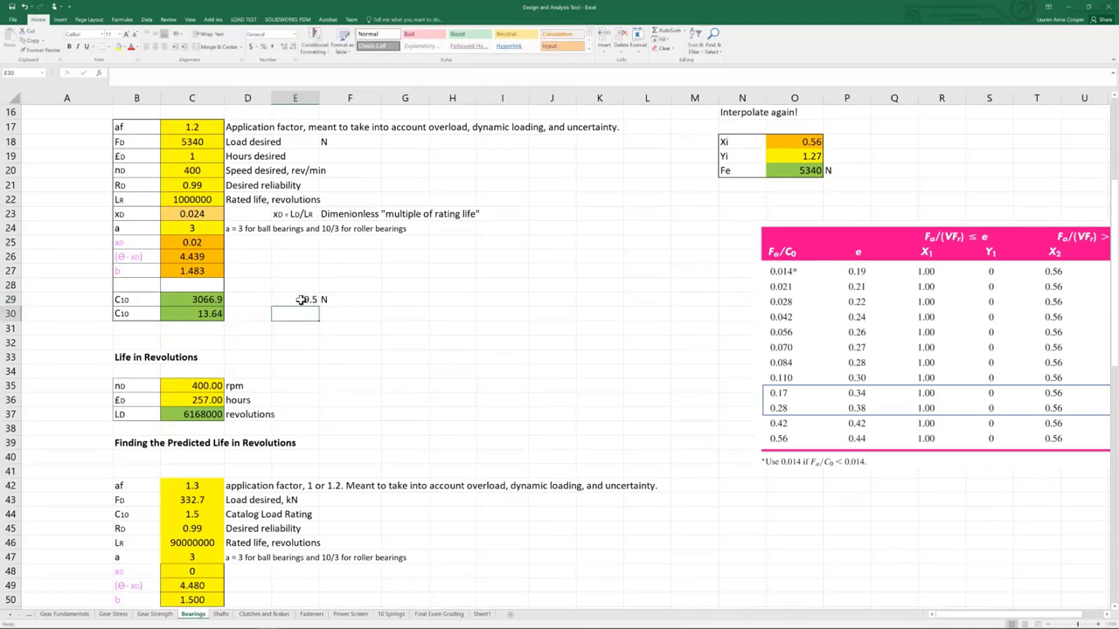
{"action": "key", "text": "Up"}
{"action": "key", "text": "Up"}
{"action": "scroll", "coordinate": [300, 300], "scroll_direction": "up", "scroll_amount": 1}
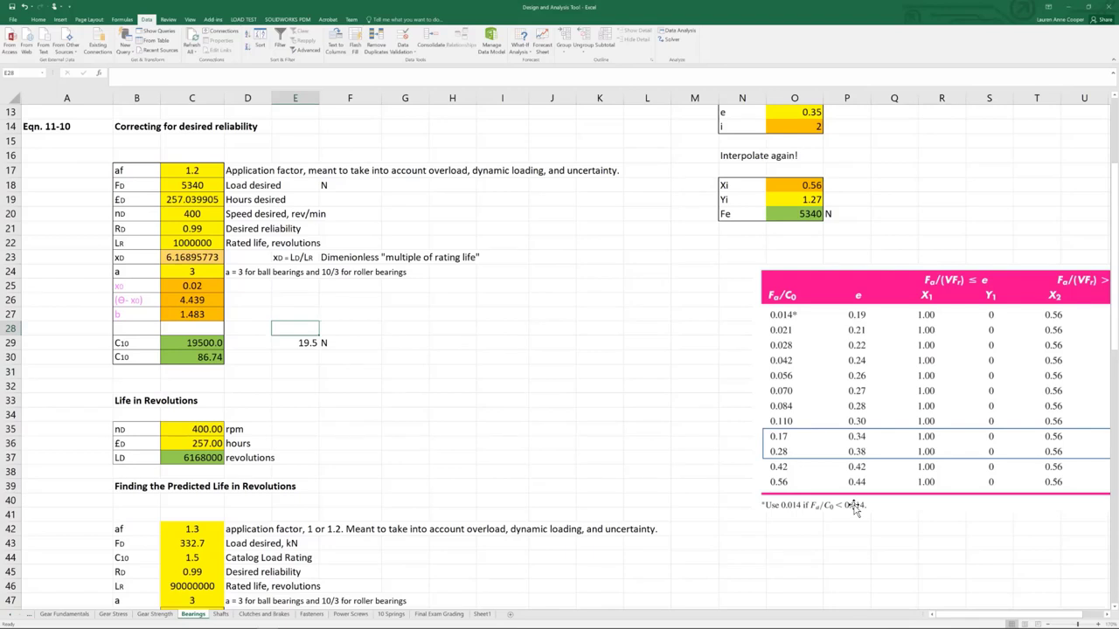
Examine the speed, hours and LD formula in the Life in Revolutions block
{"action": "left_click", "coordinate": [399, 349]}
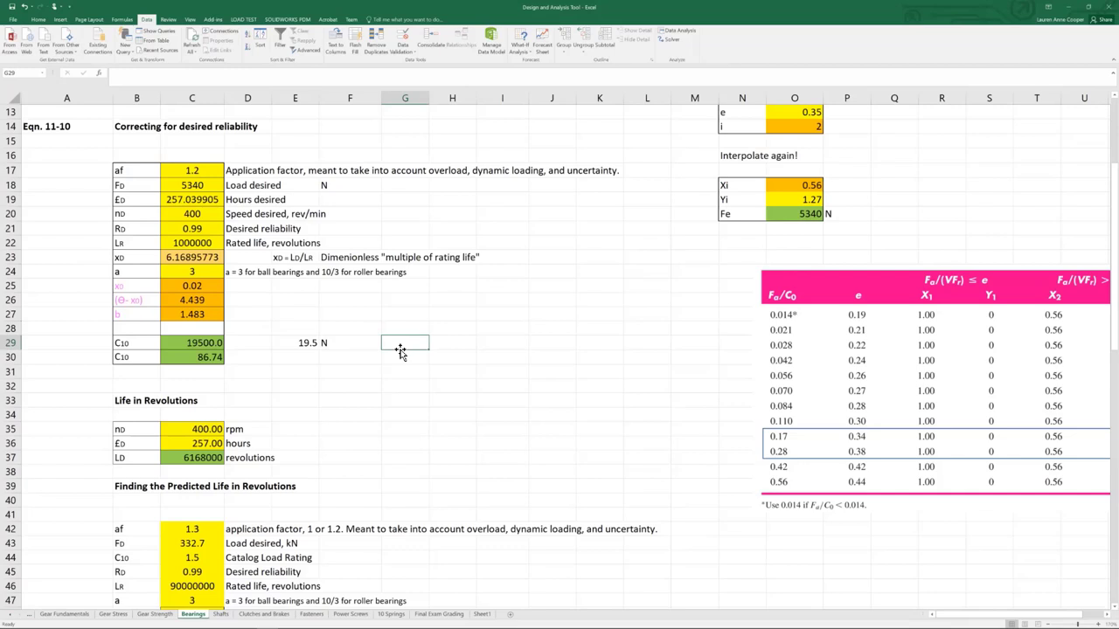
{"action": "key", "text": "Down"}
{"action": "key", "text": "Down"}
{"action": "key", "text": "Down"}
{"action": "key", "text": "Down"}
{"action": "key", "text": "Down"}
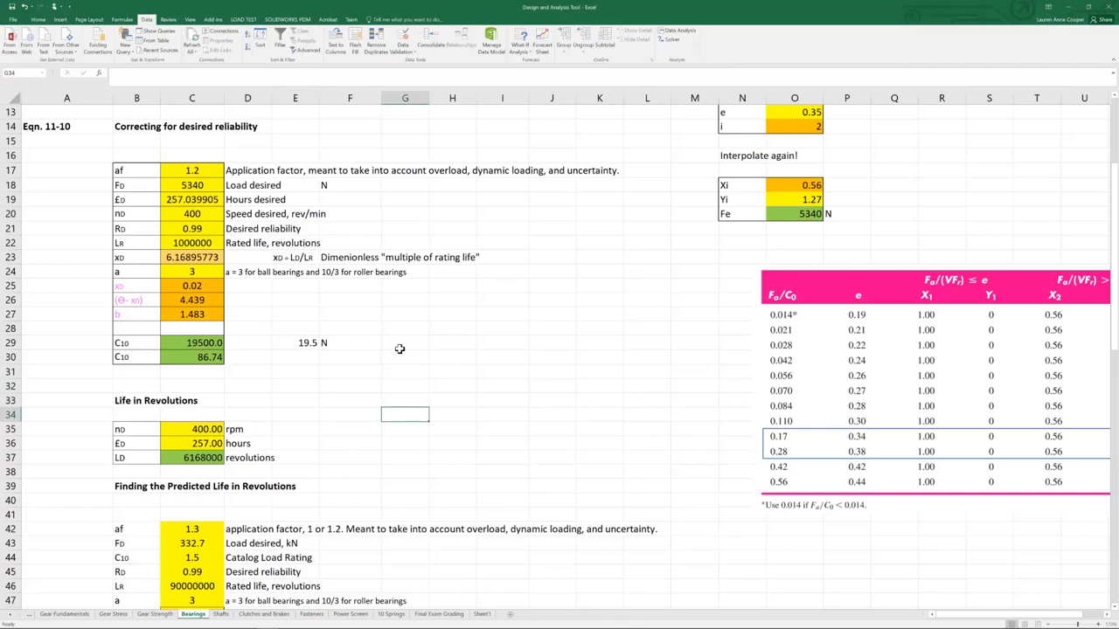
{"action": "key", "text": "Down"}
{"action": "key", "text": "Left"}
{"action": "key", "text": "Left"}
{"action": "key", "text": "Left"}
{"action": "key", "text": "Left"}
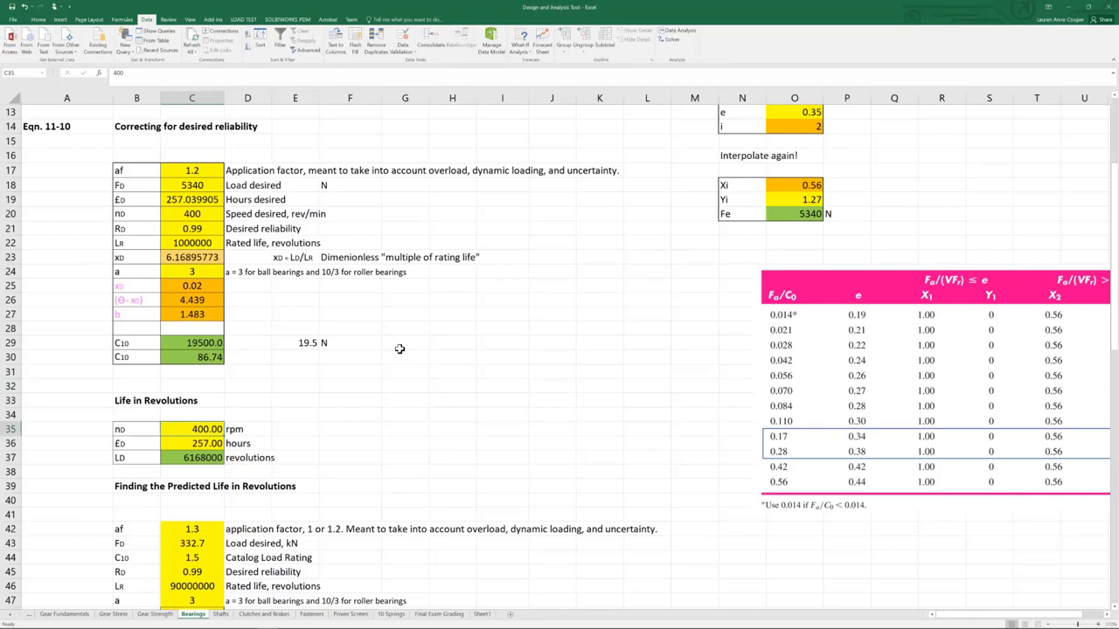
{"action": "key", "text": "Down"}
{"action": "key", "text": "Down"}
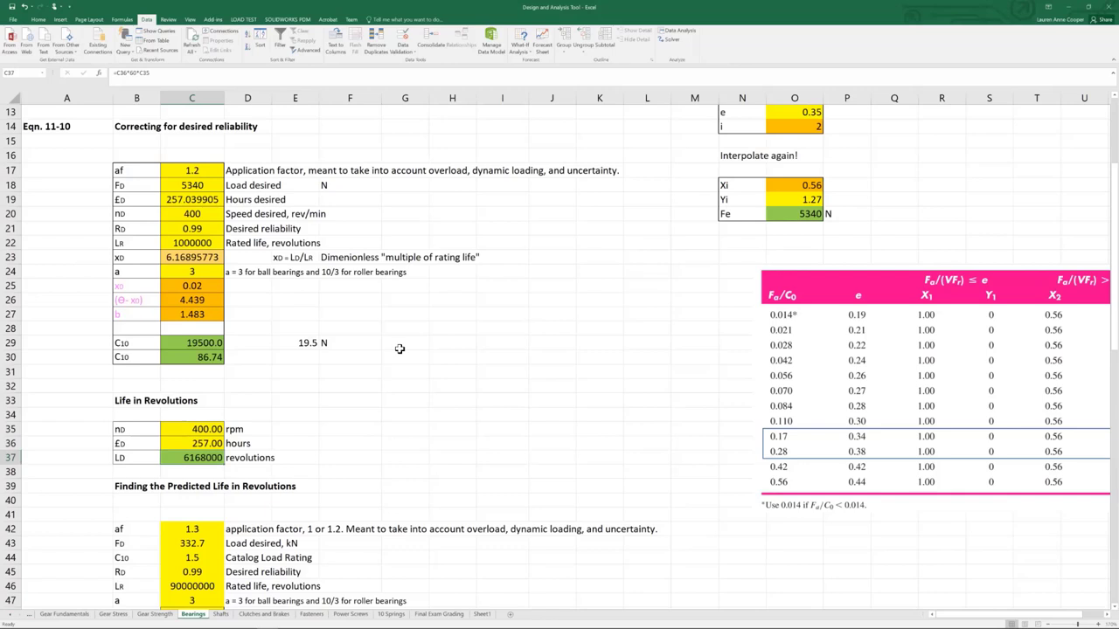
Switch to the slide show and advance from the combined loading example to the Table 11-2 slide
{"action": "key", "text": "alt+Tab"}
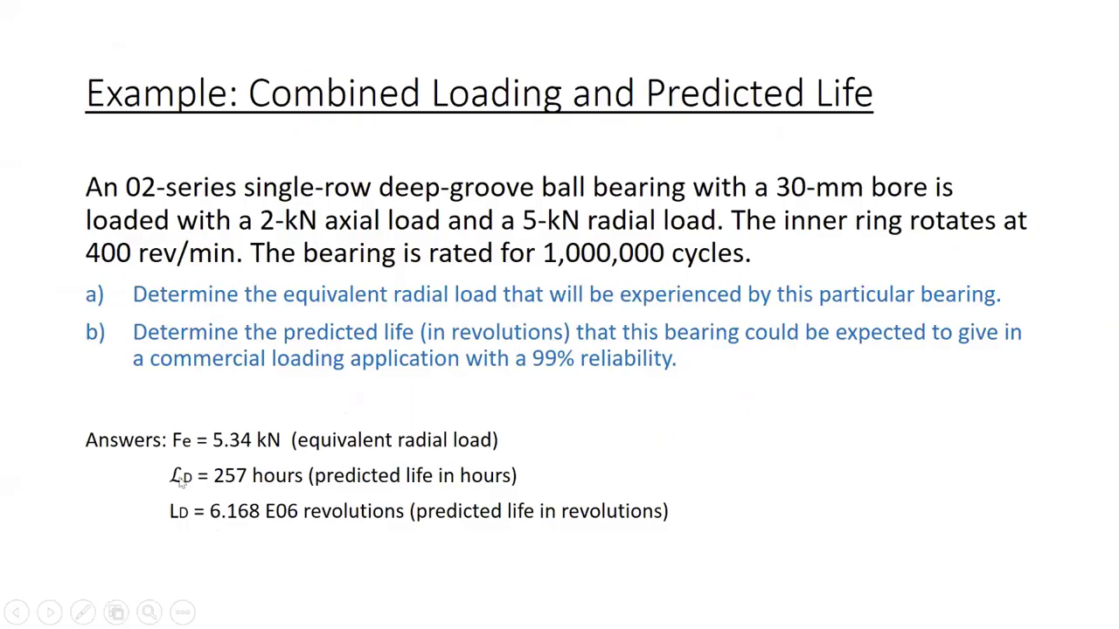
{"action": "left_click", "coordinate": [49, 611]}
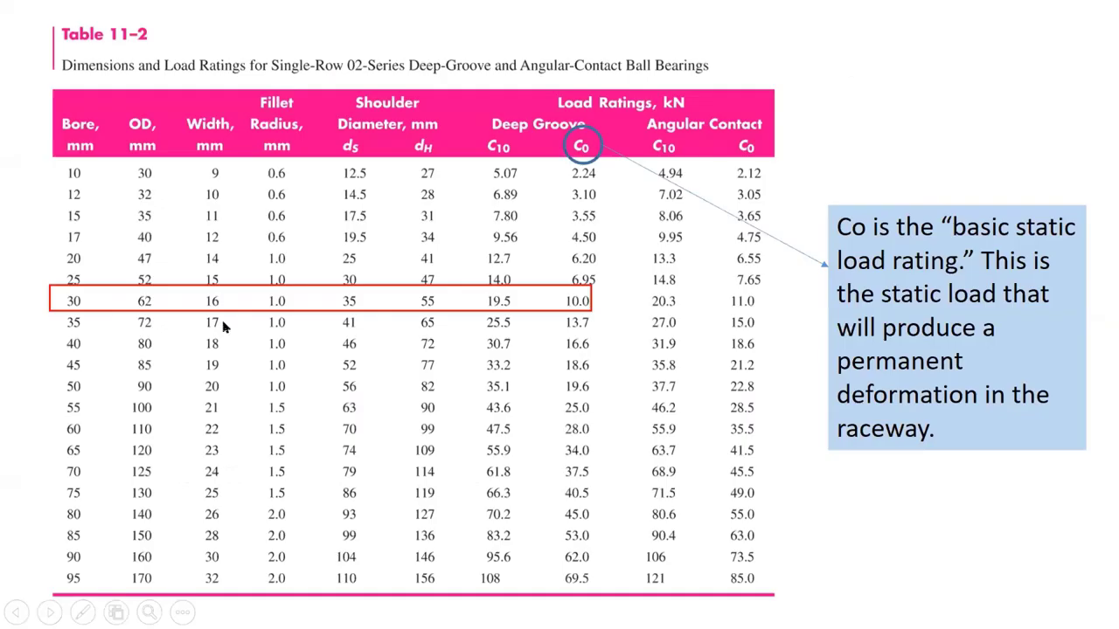